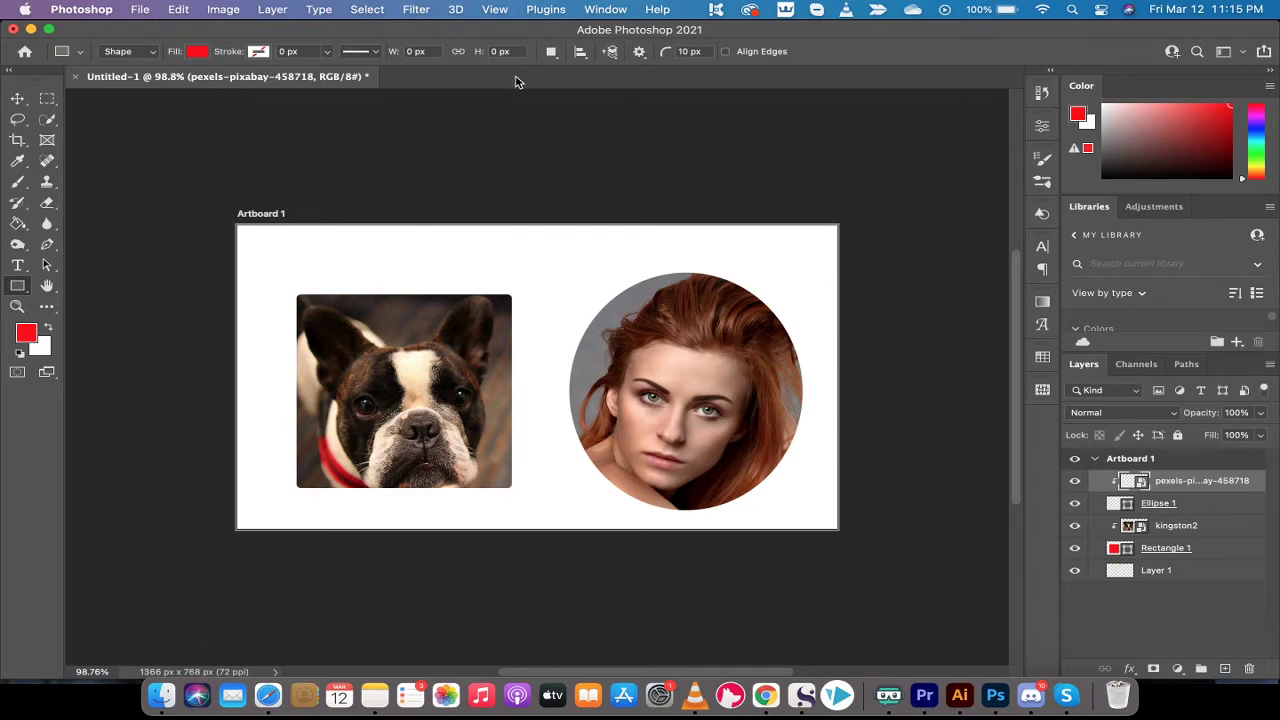
Create a new Web document at 1366 × 768 px with Artboards enabled.
click(141, 8)
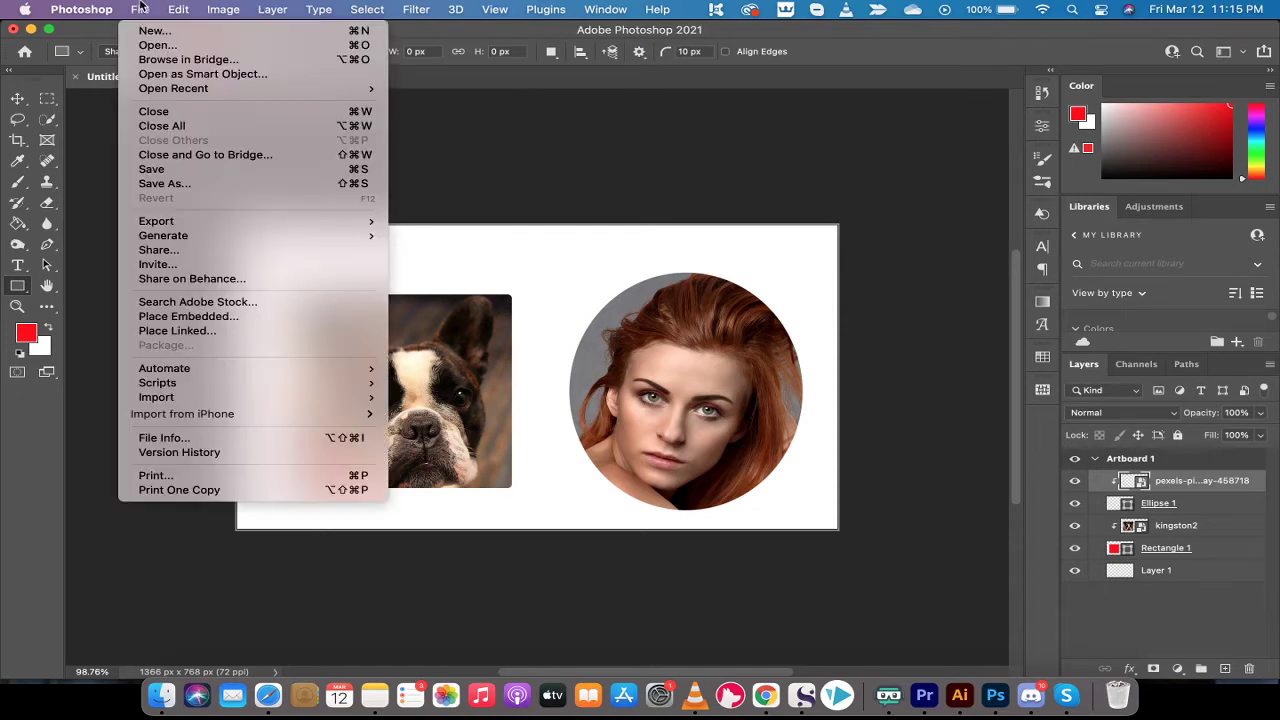
click(141, 32)
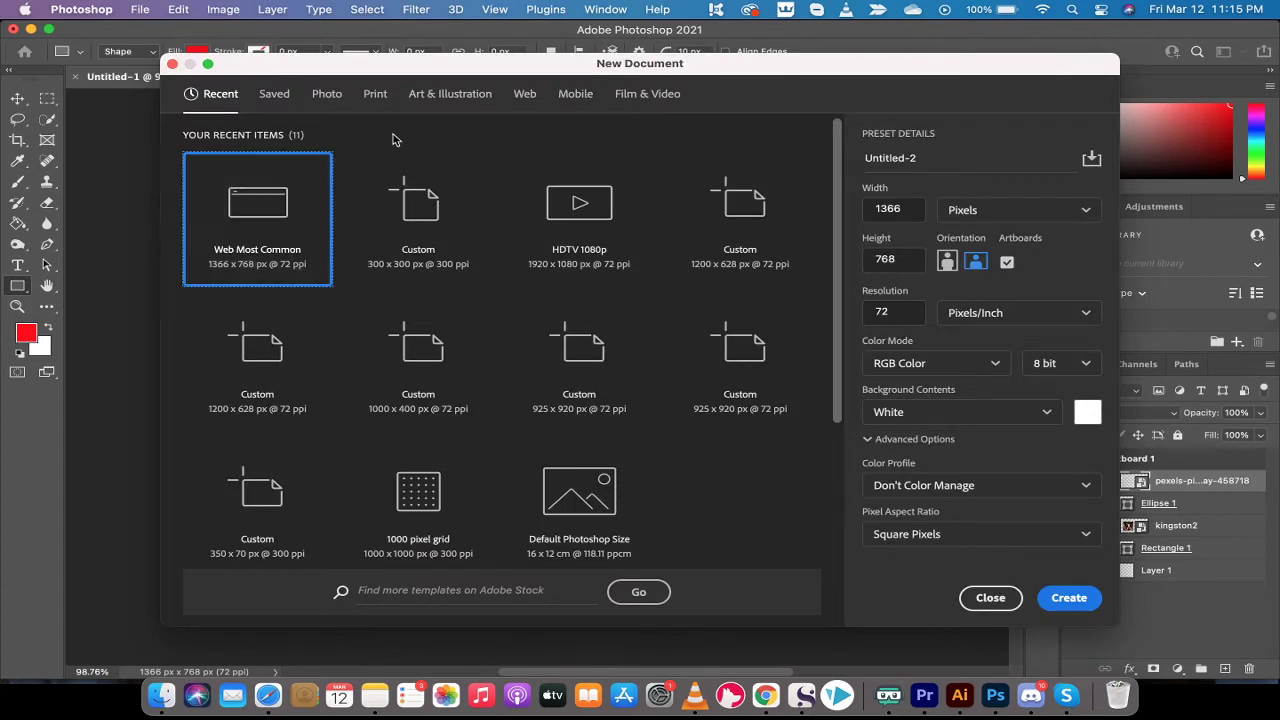
click(525, 93)
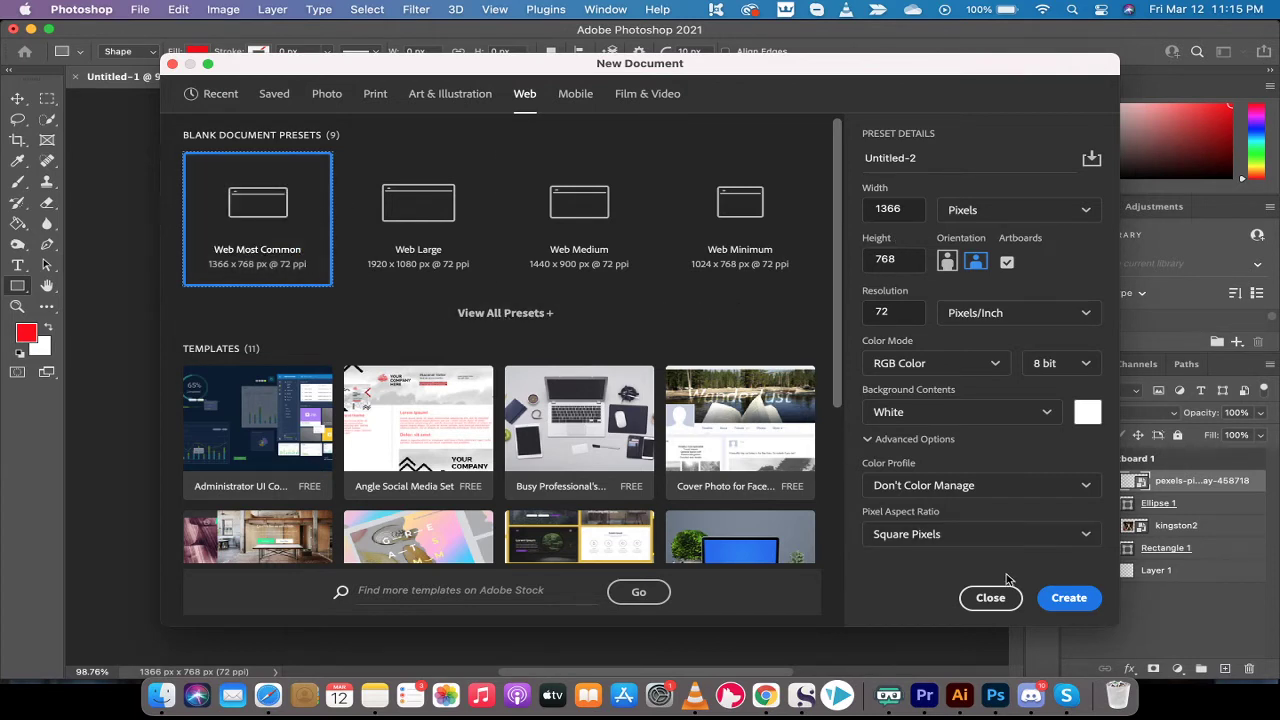
click(1068, 598)
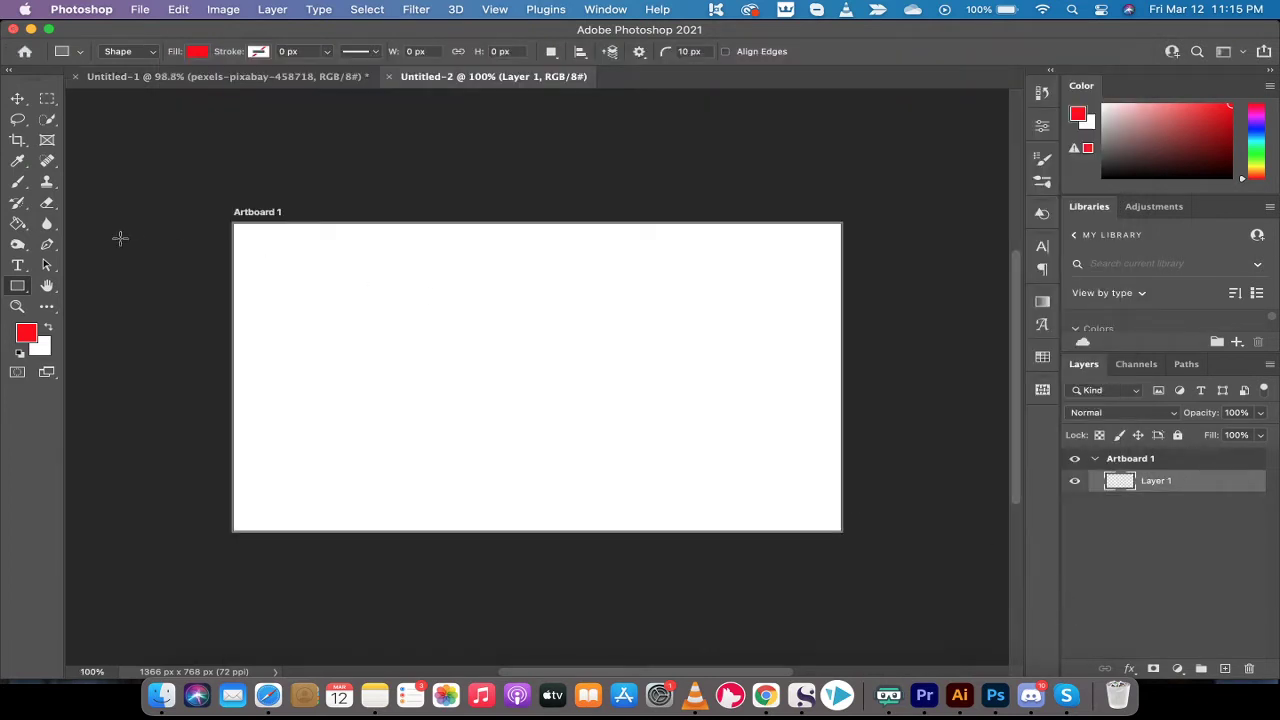
Draw a 597 × 552 px red rectangle on the left side of the artboard.
click(18, 100)
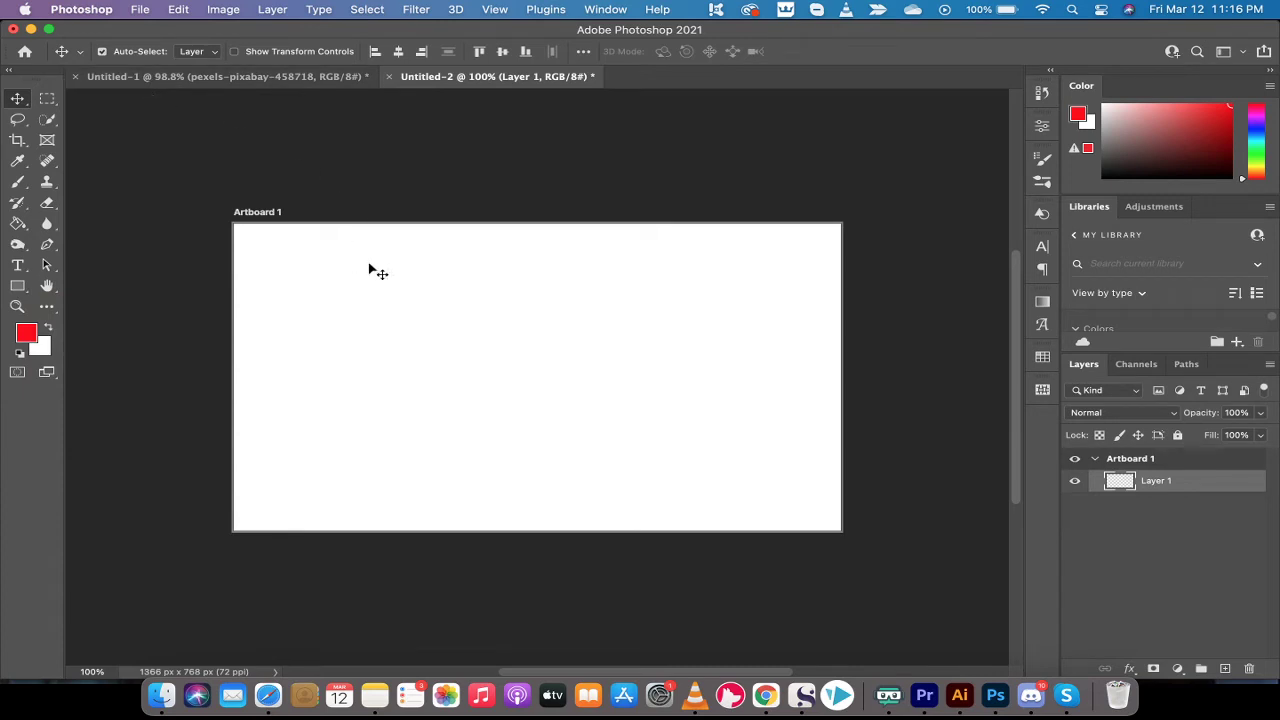
click(20, 287)
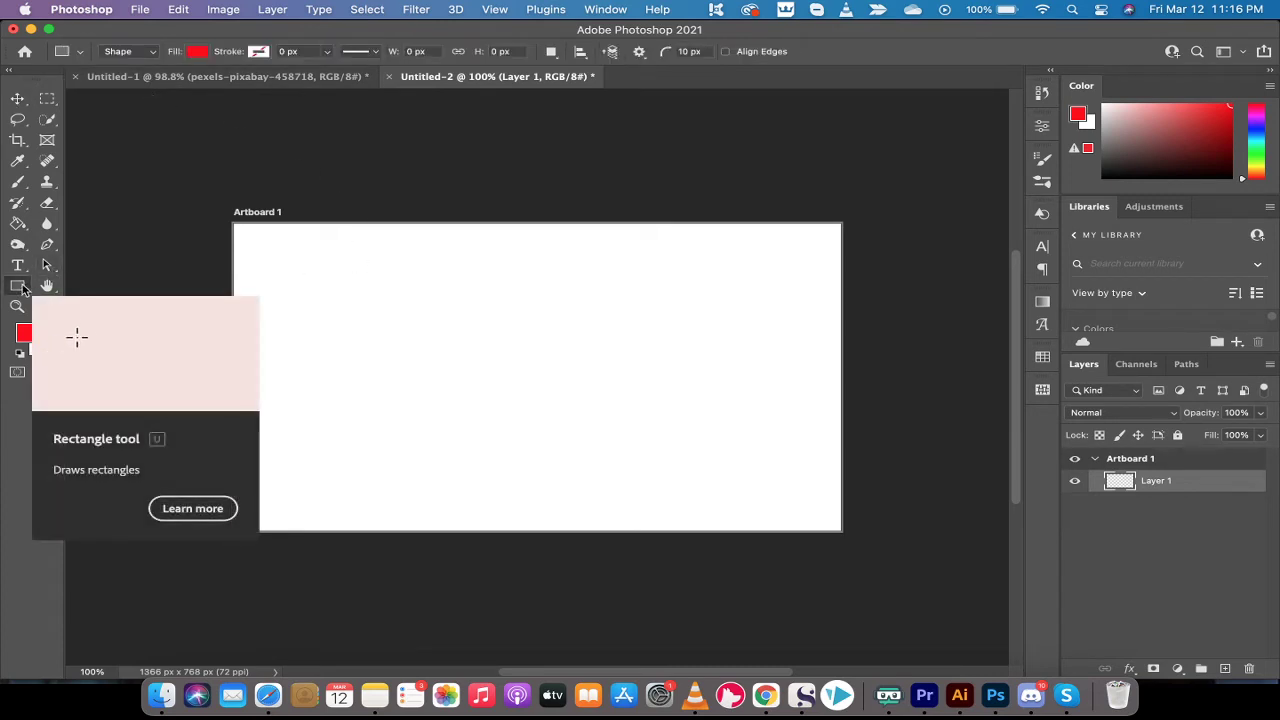
drag(290, 274, 556, 493)
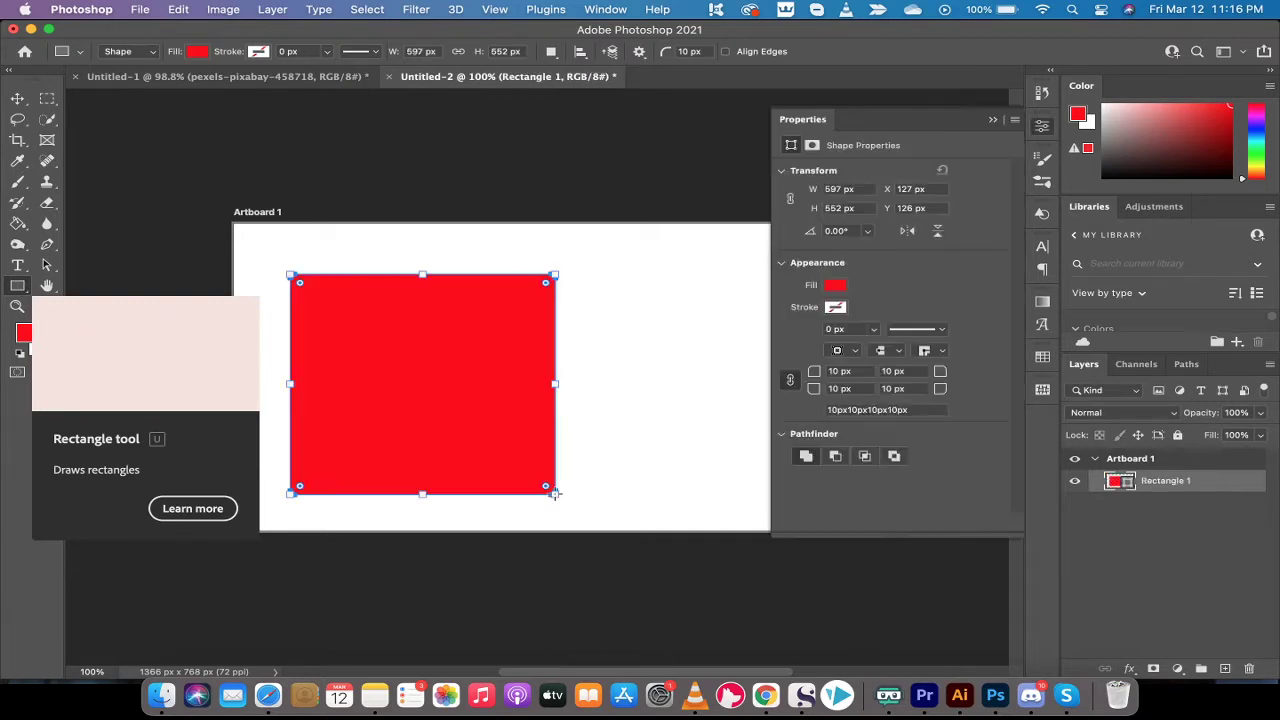
click(993, 121)
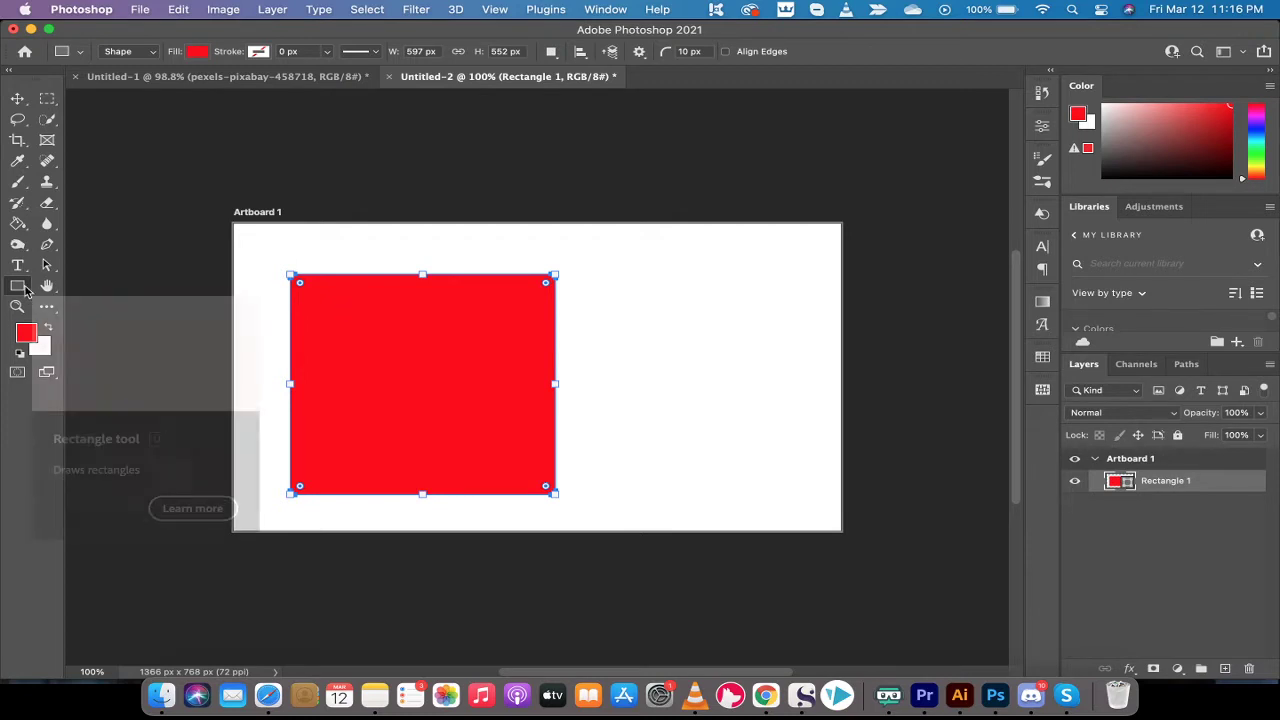
Draw a red ellipse right of the rectangle and move it up-left fully inside the artboard.
drag(22, 290, 75, 302)
drag(614, 303, 831, 514)
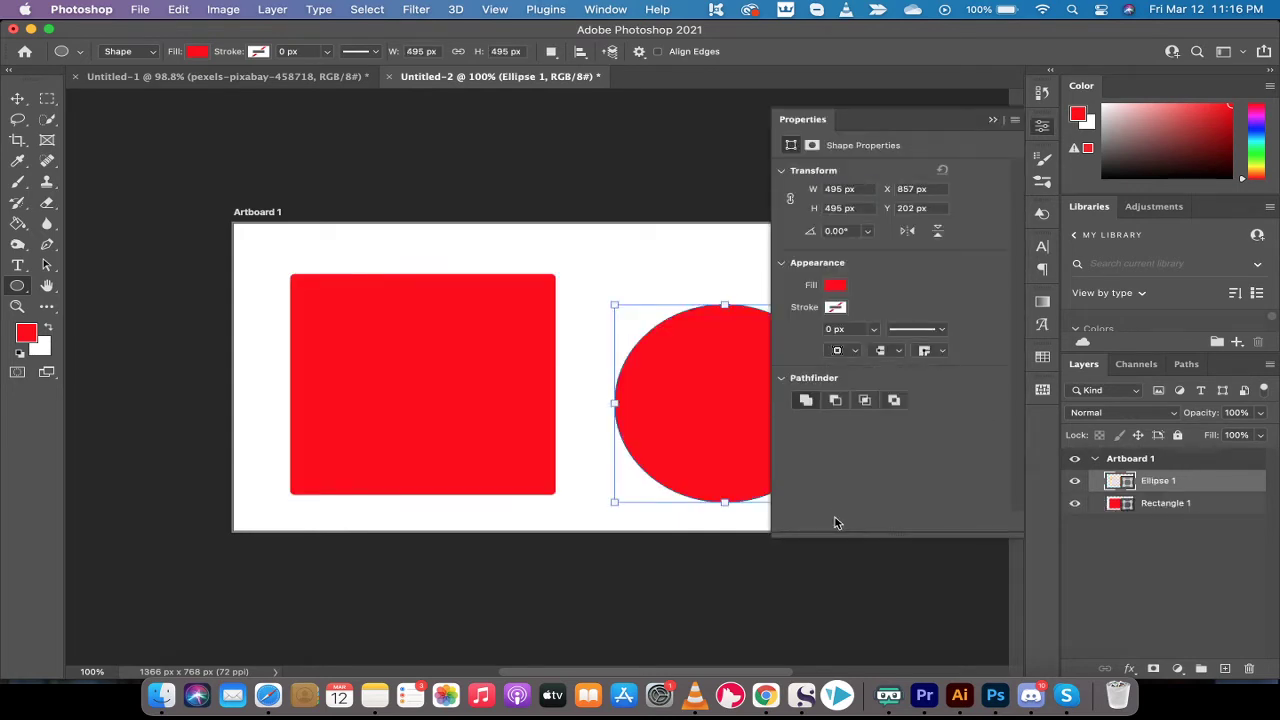
click(993, 119)
click(17, 98)
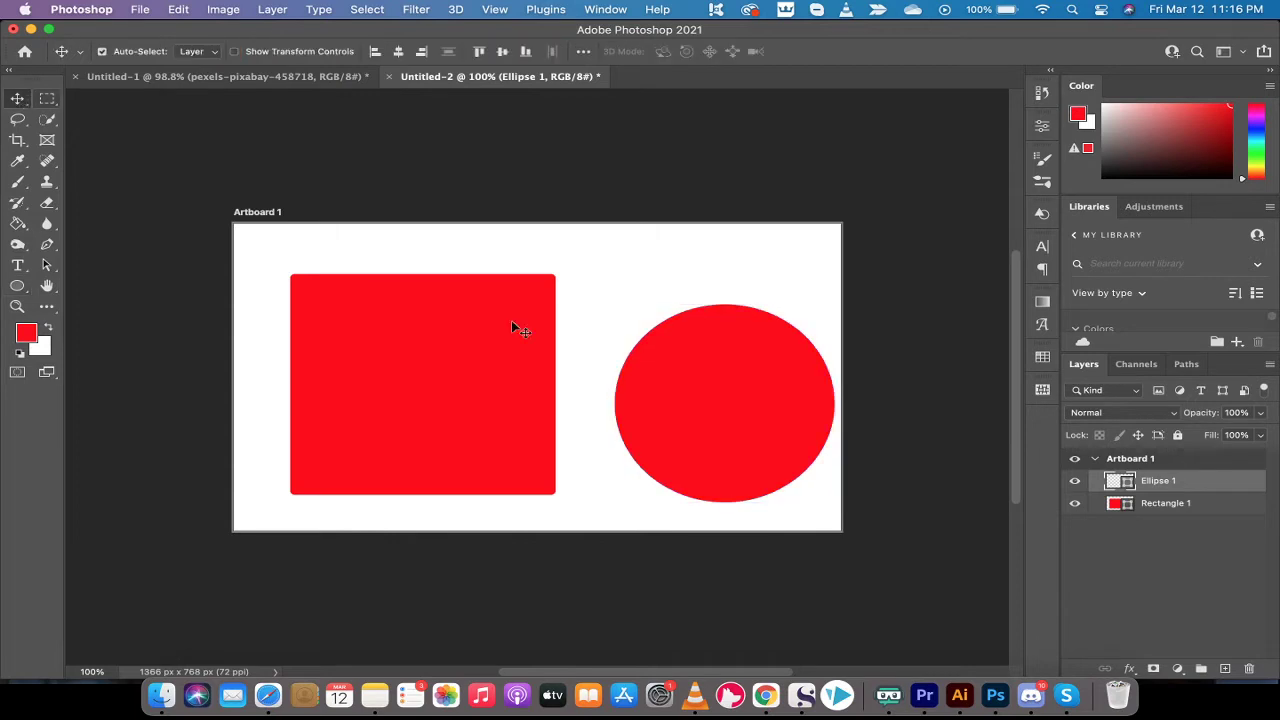
drag(702, 397, 689, 374)
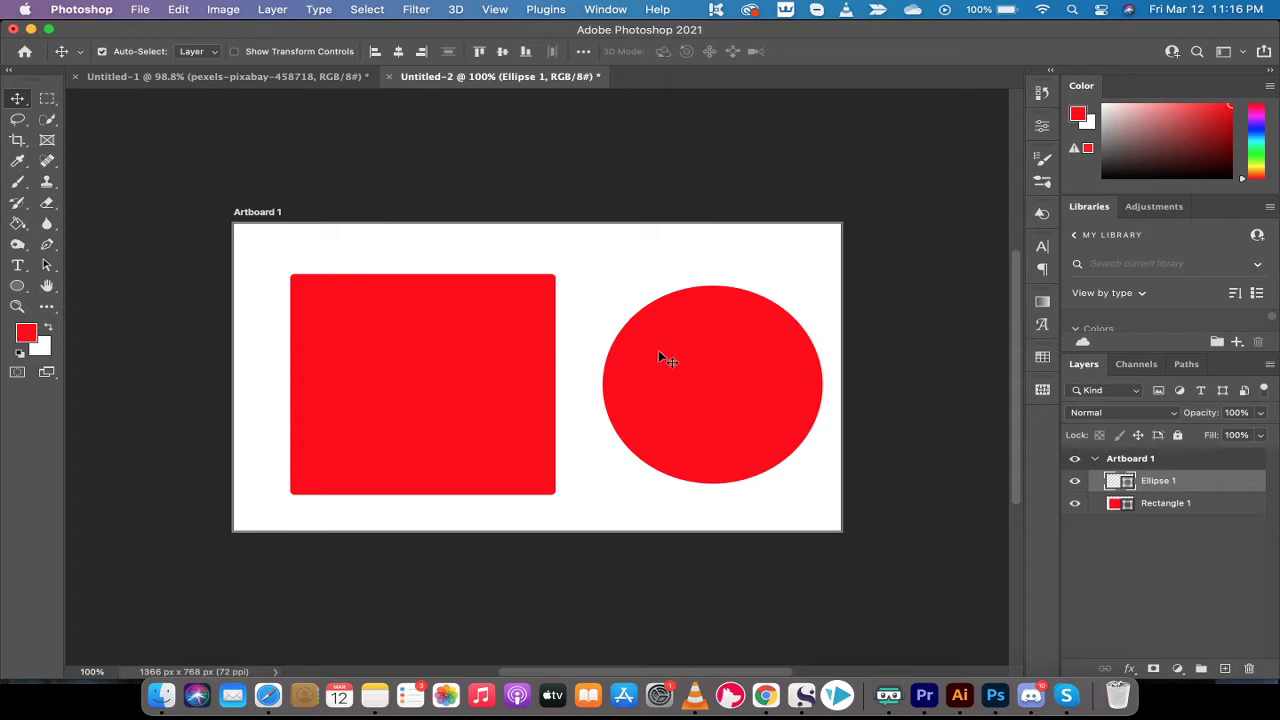
click(389, 353)
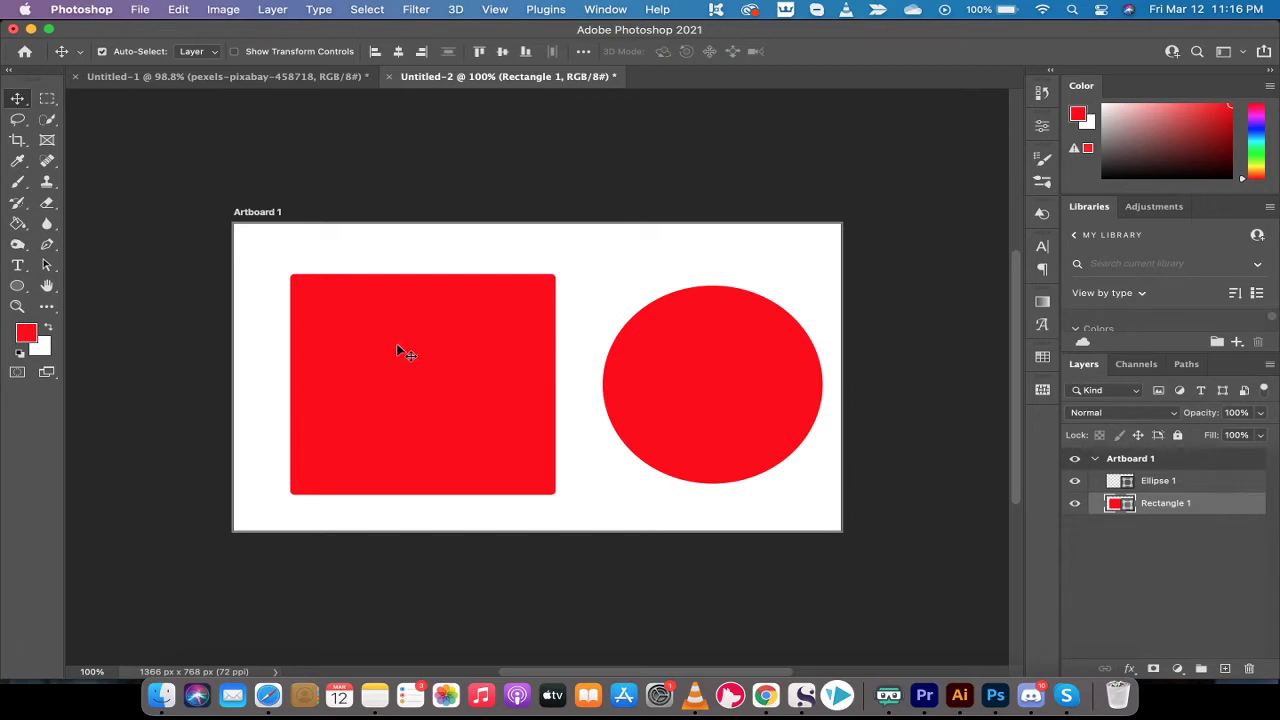
Set Rectangle 1's fill to black in the Color Picker, leaving the ellipse red.
double_click(1115, 503)
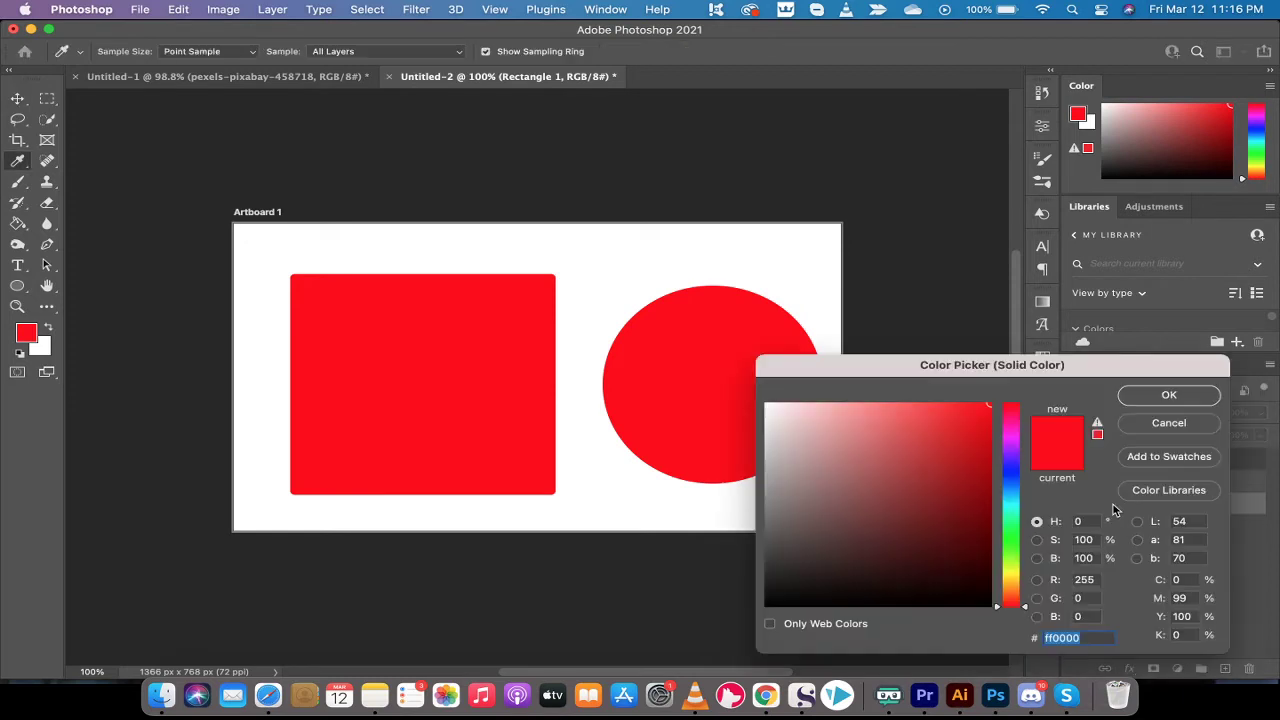
mouse_move(923, 443)
mouse_down()
mouse_move(1027, 468)
mouse_move(990, 545)
mouse_move(985, 614)
mouse_move(1002, 621)
mouse_up()
click(1186, 399)
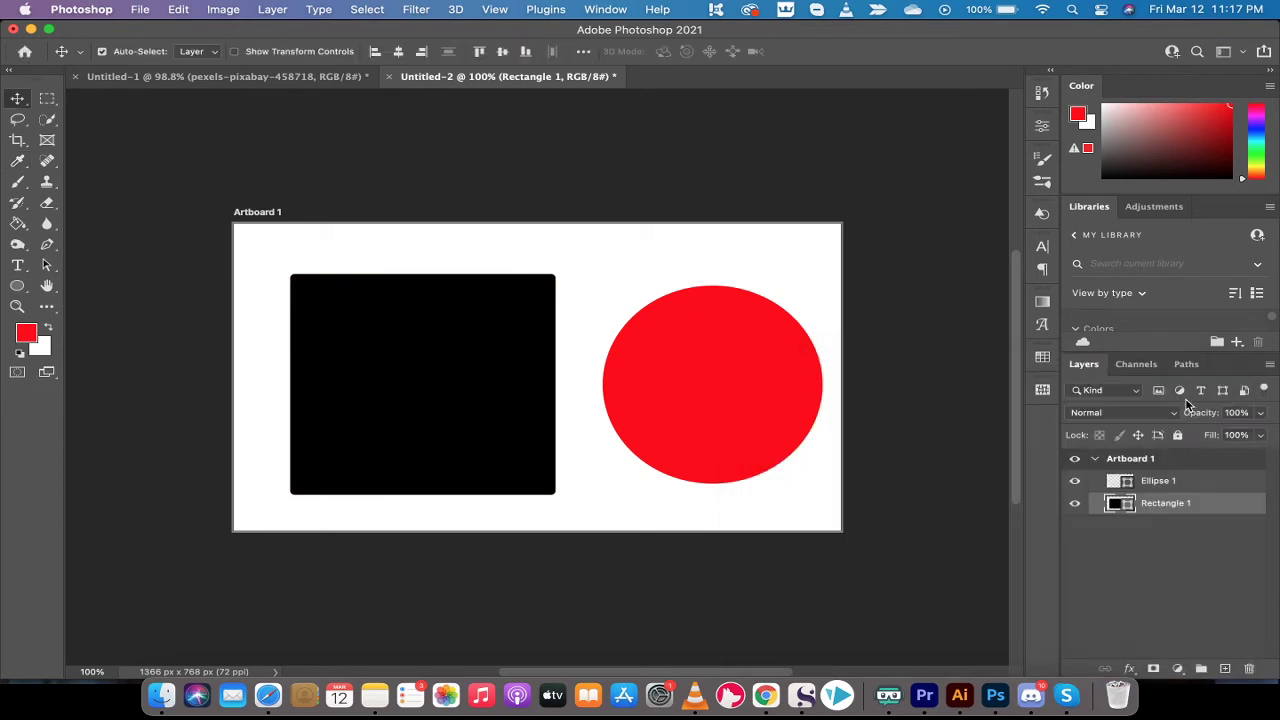
click(1158, 481)
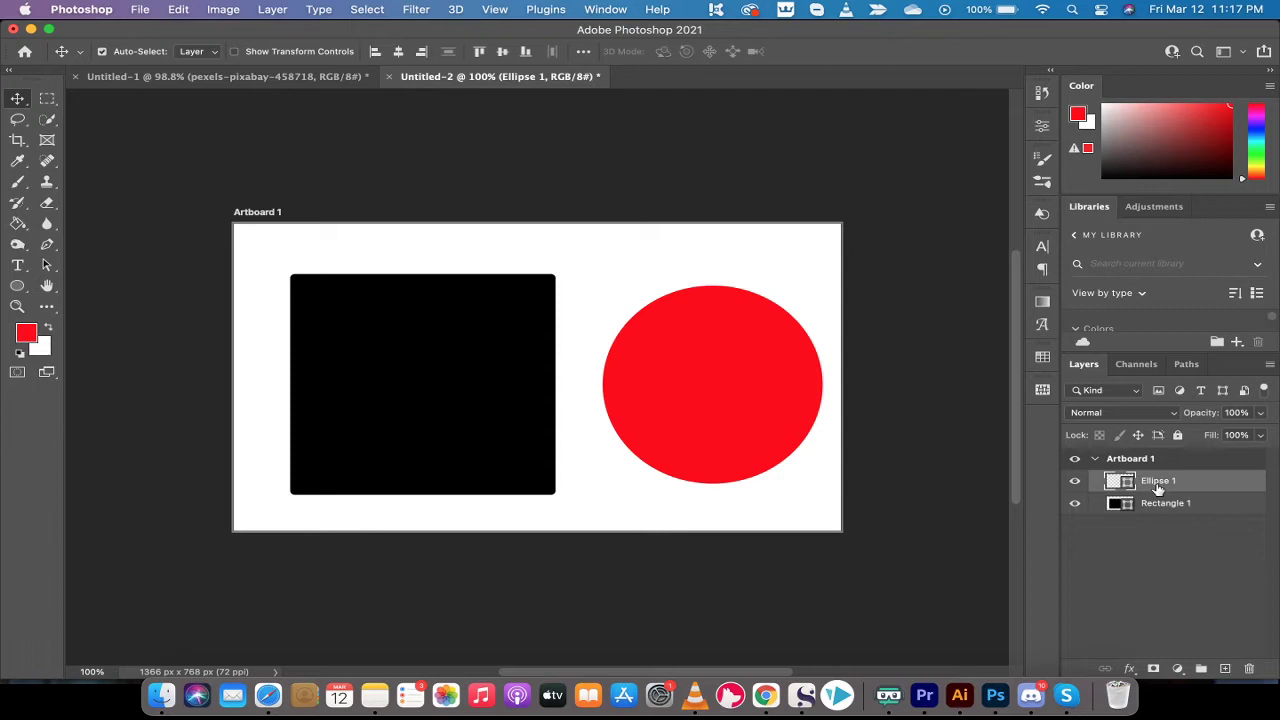
click(1158, 503)
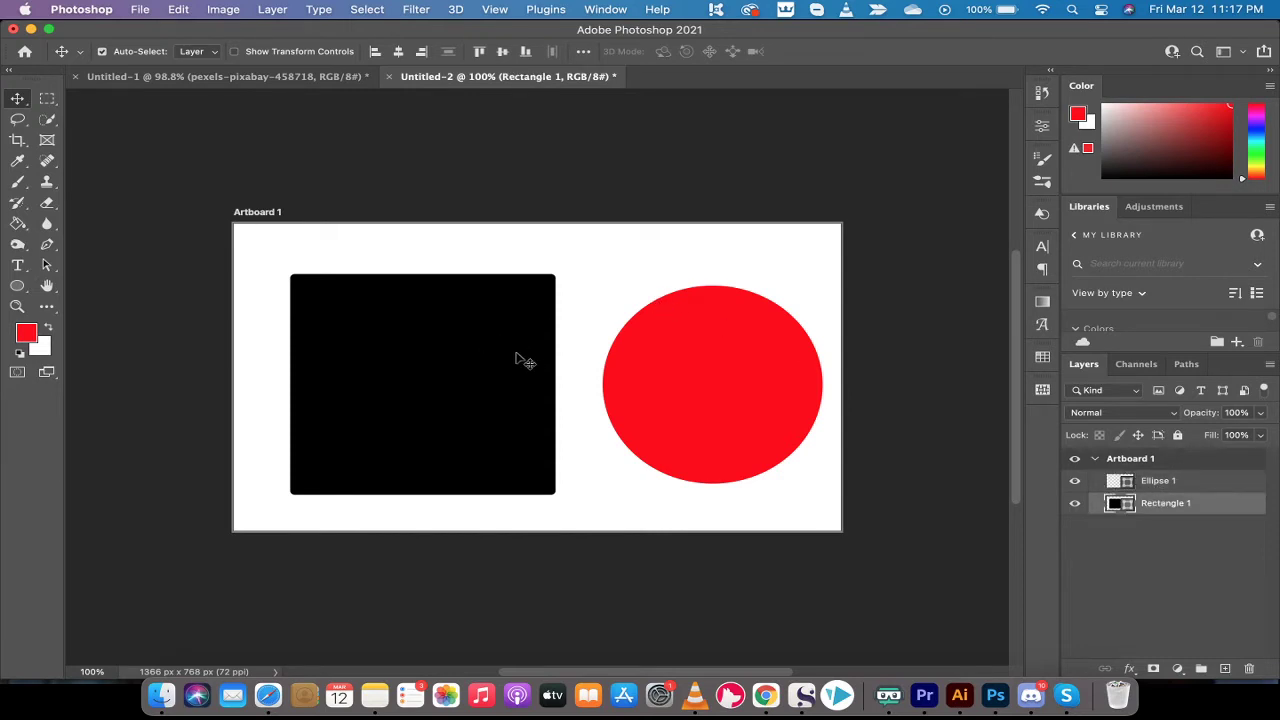
click(658, 251)
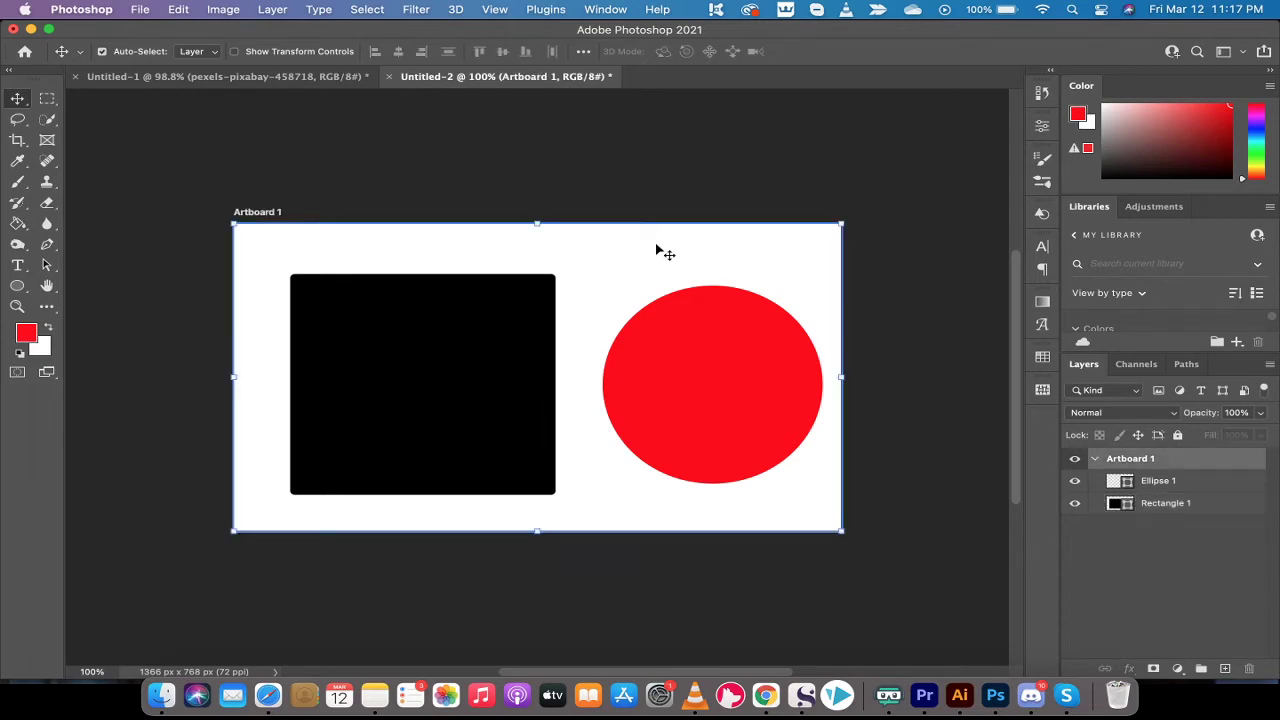
Drag kingston2.png from Finder's Pictures folder onto the Photoshop artboard.
click(185, 310)
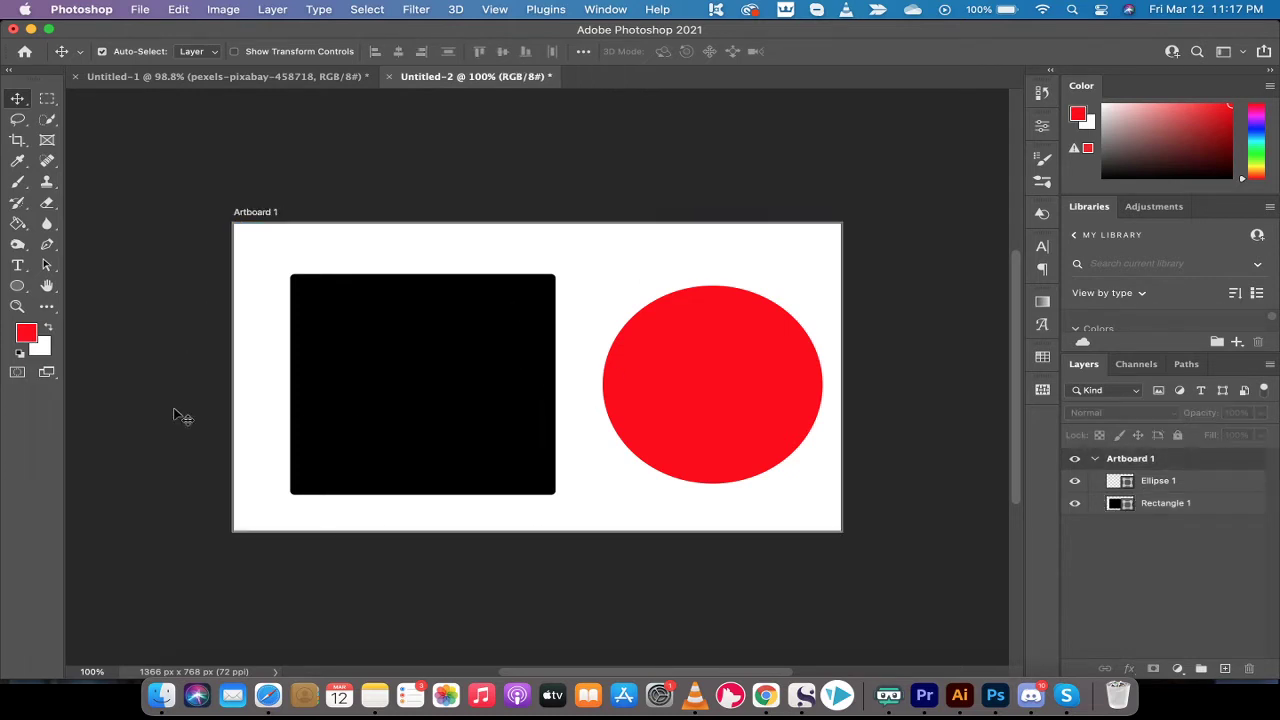
click(160, 700)
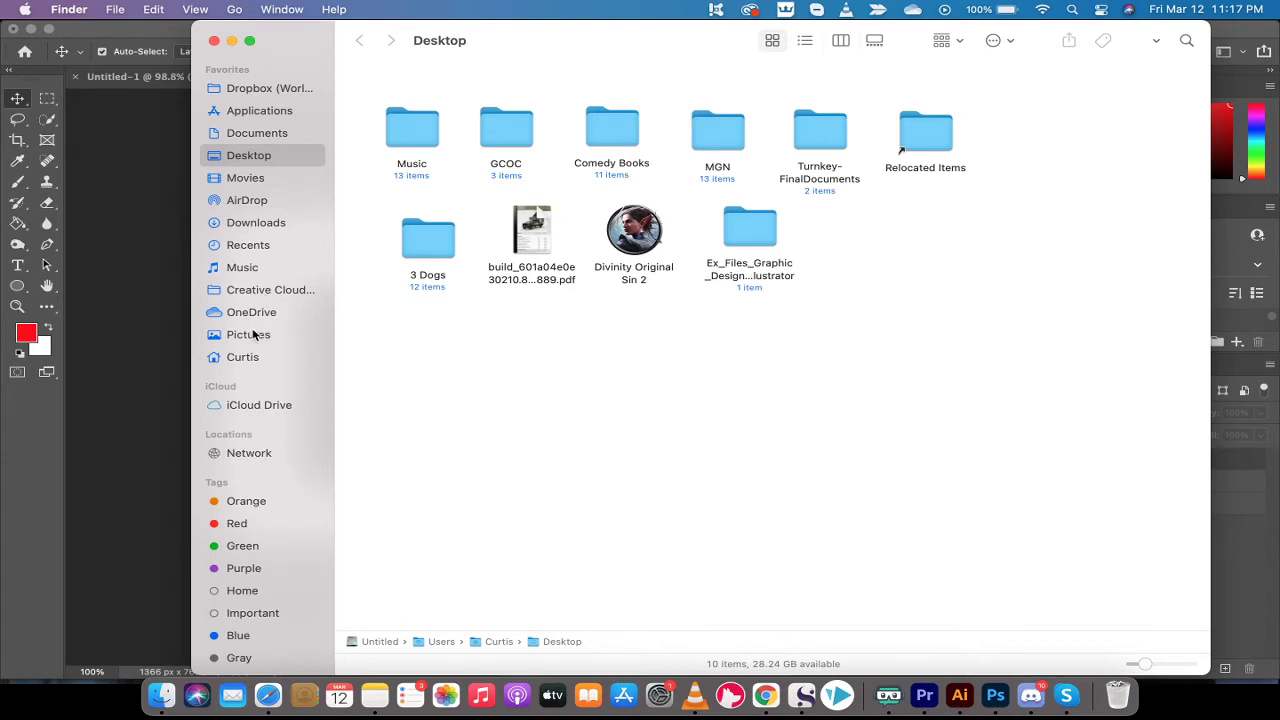
click(254, 334)
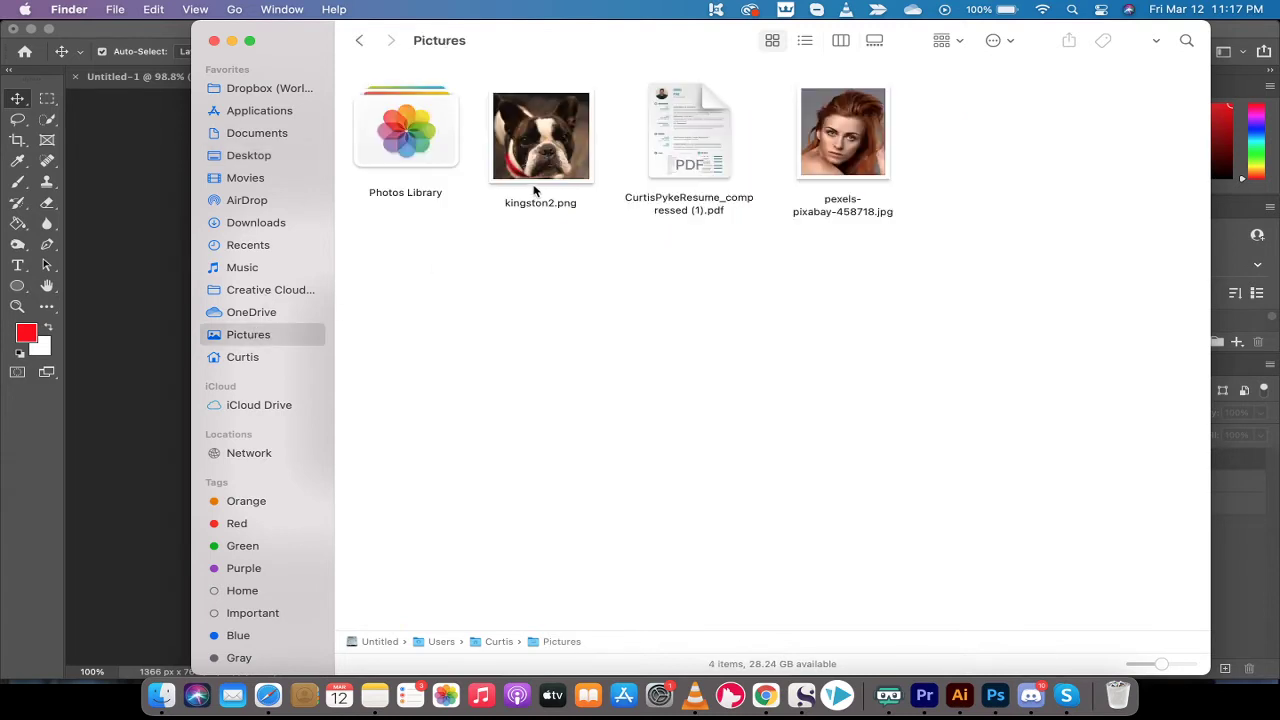
click(556, 155)
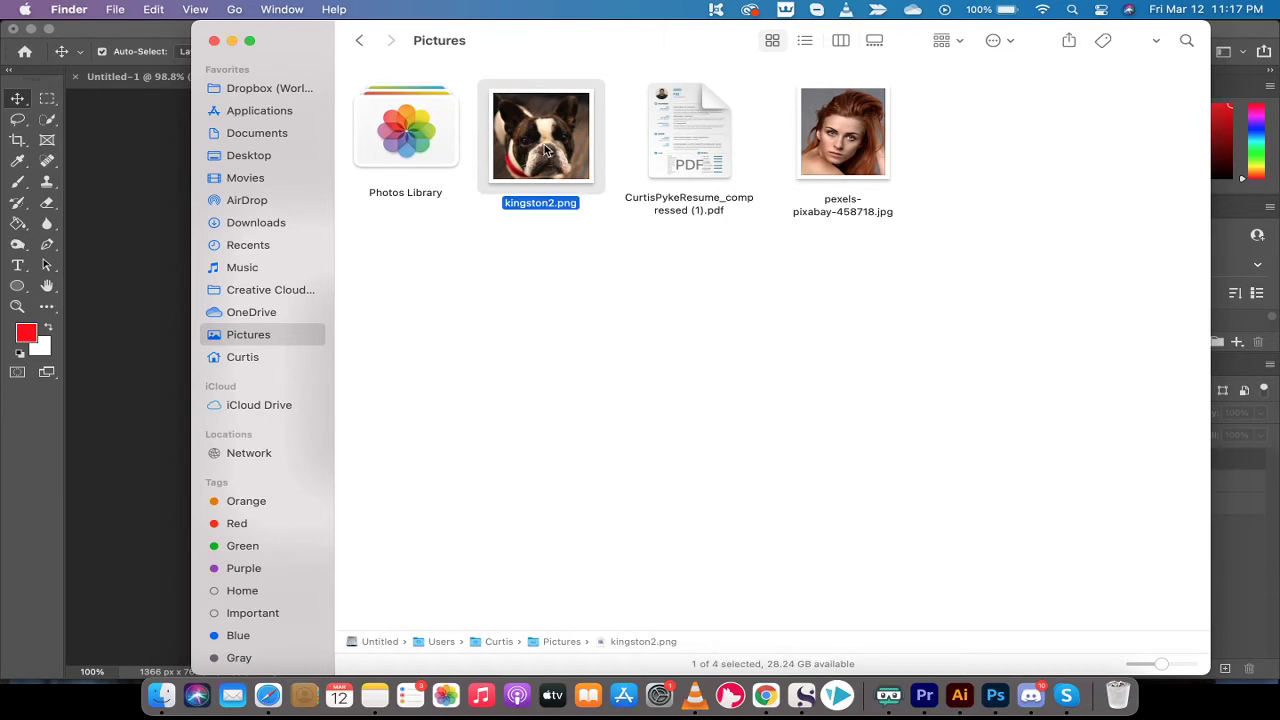
drag(546, 150, 419, 381)
key(super+Tab)
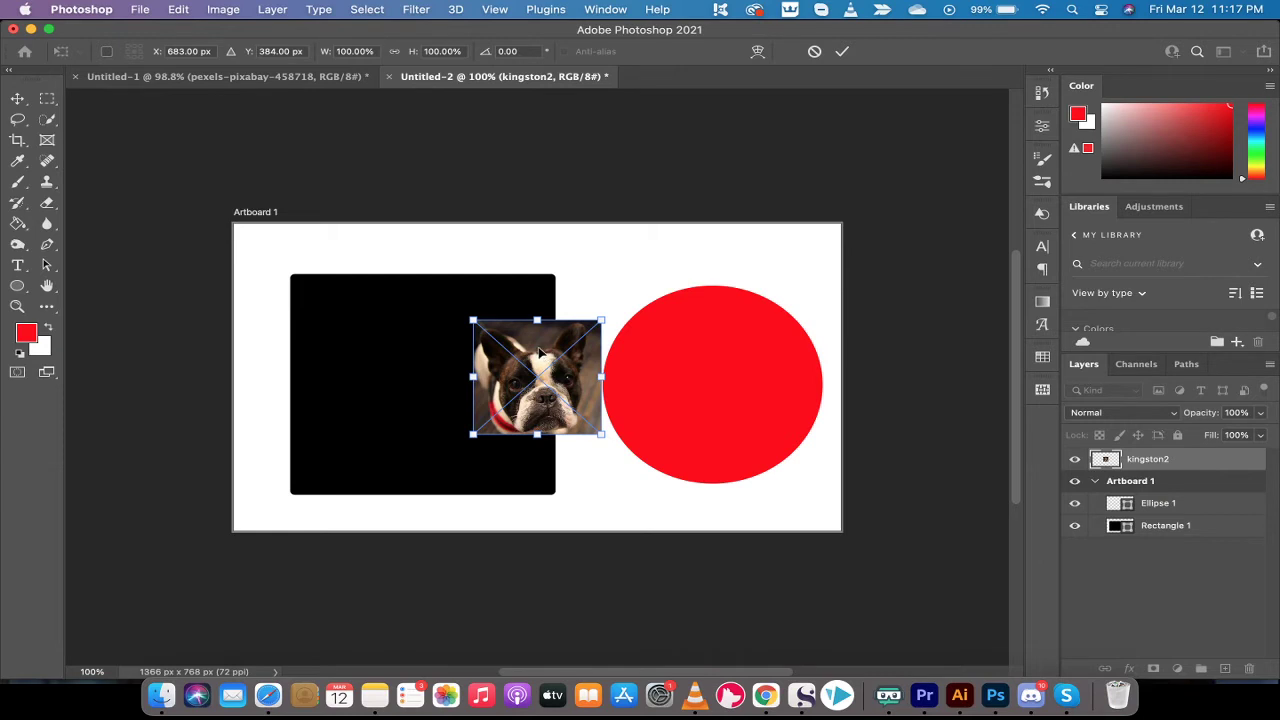
Move the dog photo over the black rectangle, scale it to about 227%, and commit.
drag(540, 352, 420, 355)
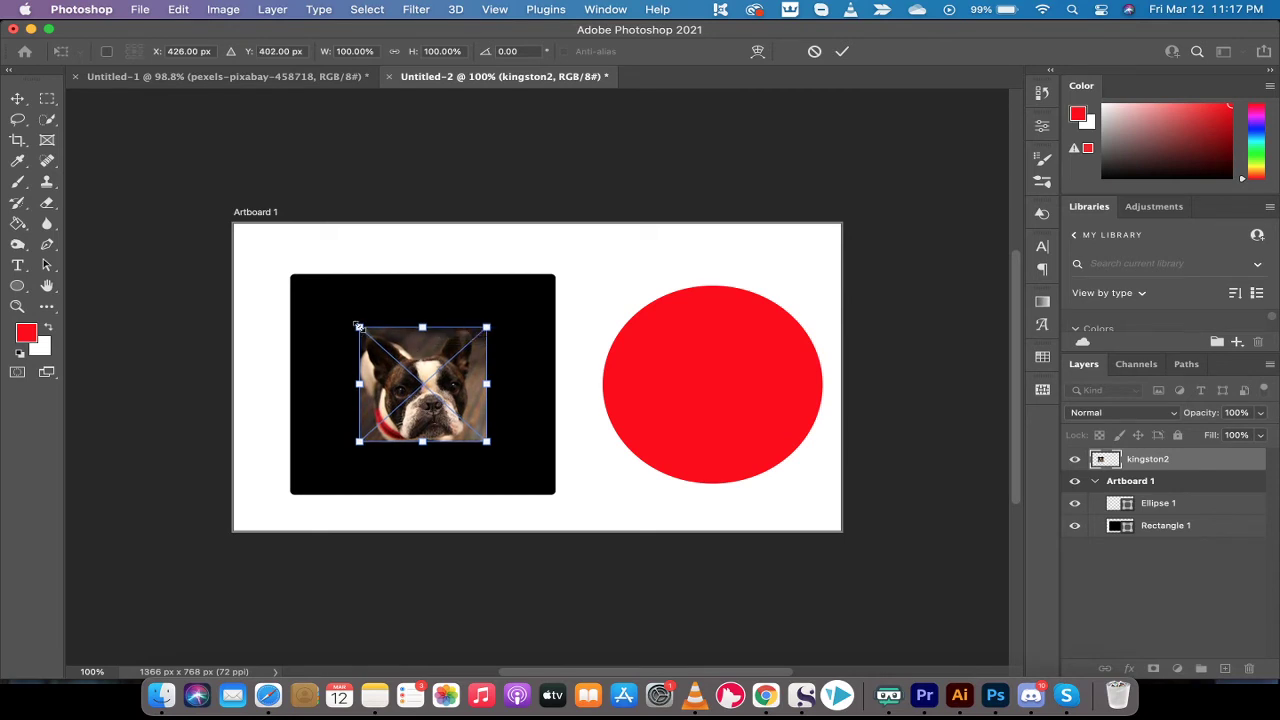
drag(358, 326, 270, 246)
drag(486, 440, 578, 510)
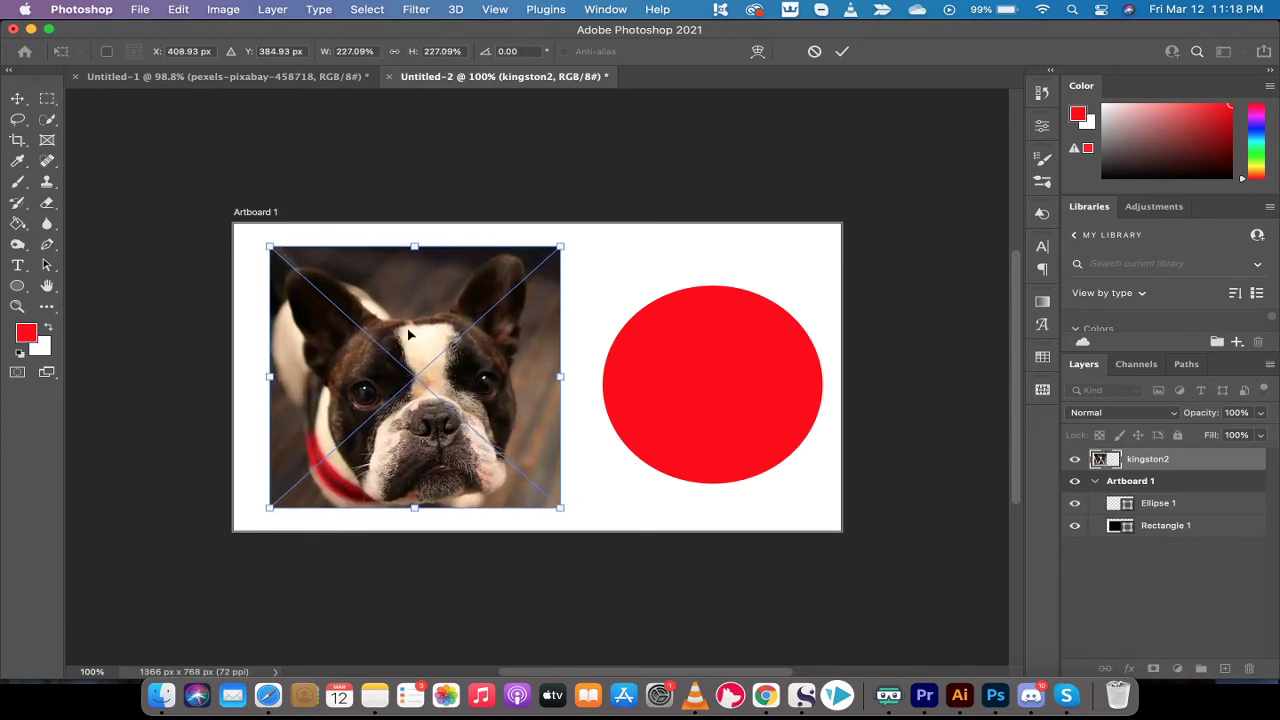
mouse_move(408, 335)
mouse_down()
mouse_move(412, 393)
mouse_move(415, 331)
mouse_up()
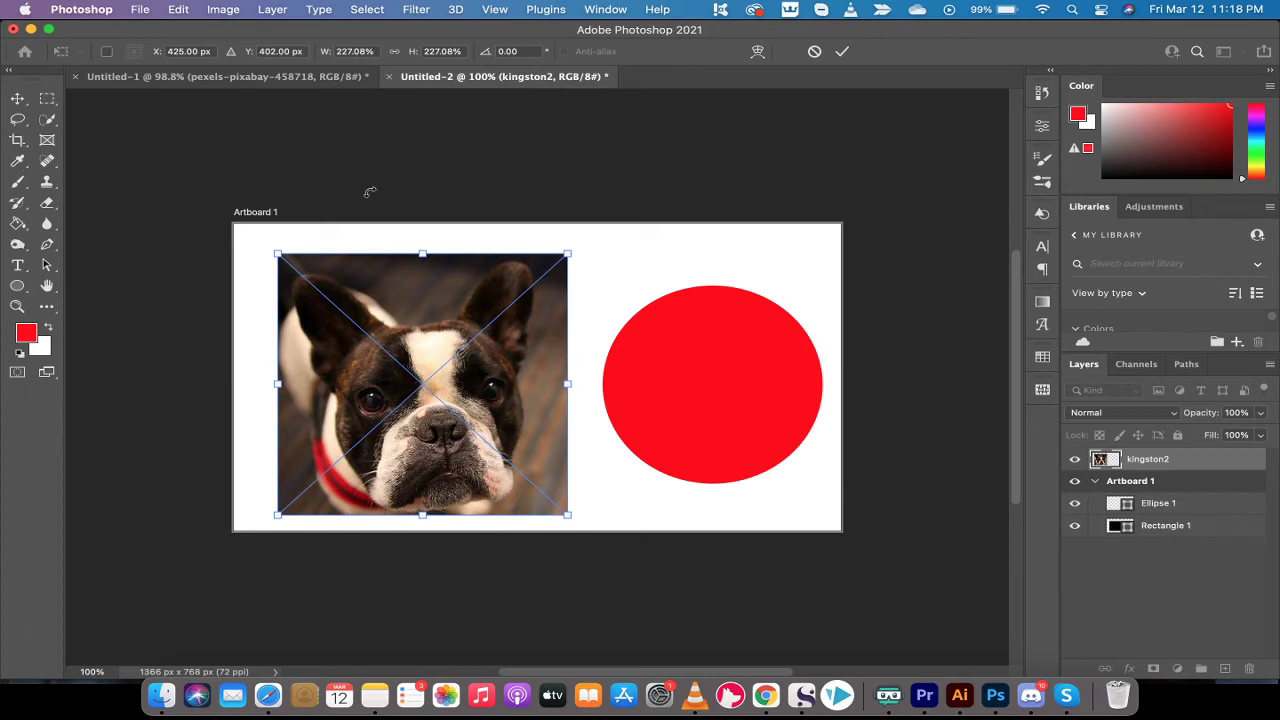
key(Return)
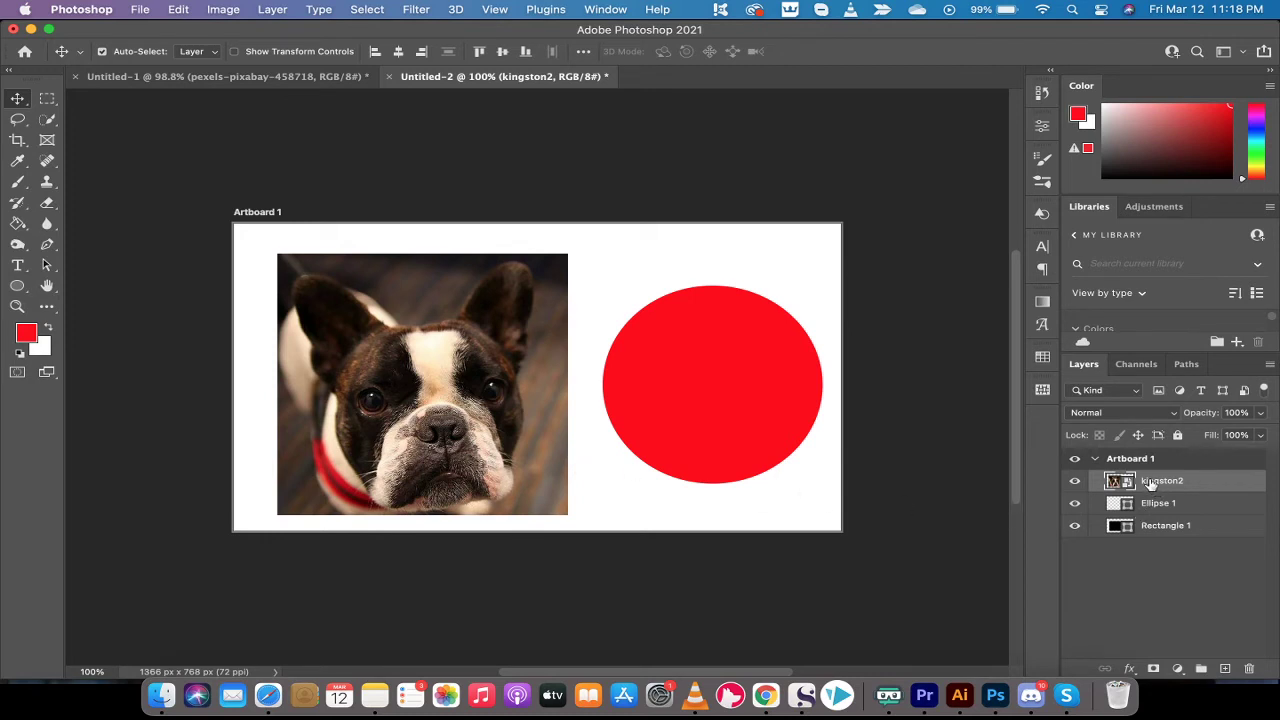
Move kingston2 below Ellipse 1 and make it a clipping mask on Rectangle 1.
drag(1150, 483, 1150, 510)
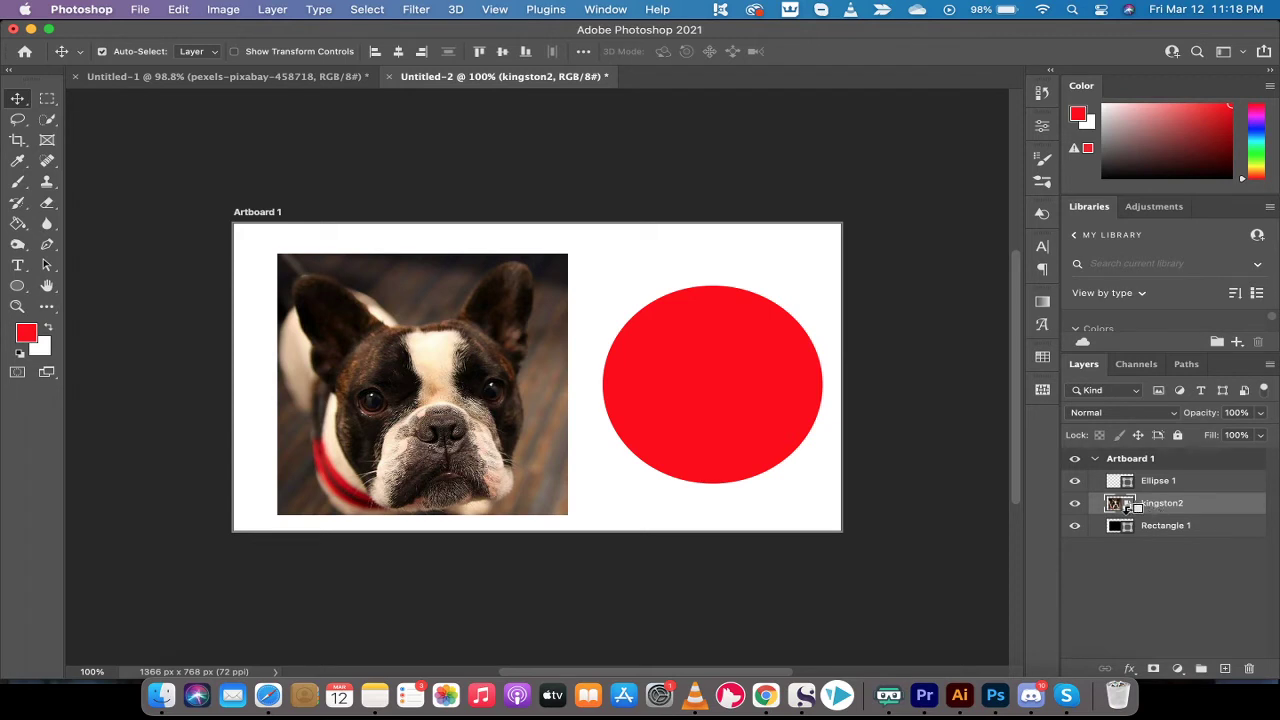
mouse_move(1131, 505)
mouse_down()
mouse_move(1153, 524)
mouse_move(1151, 507)
mouse_up()
alt+click(1152, 512)
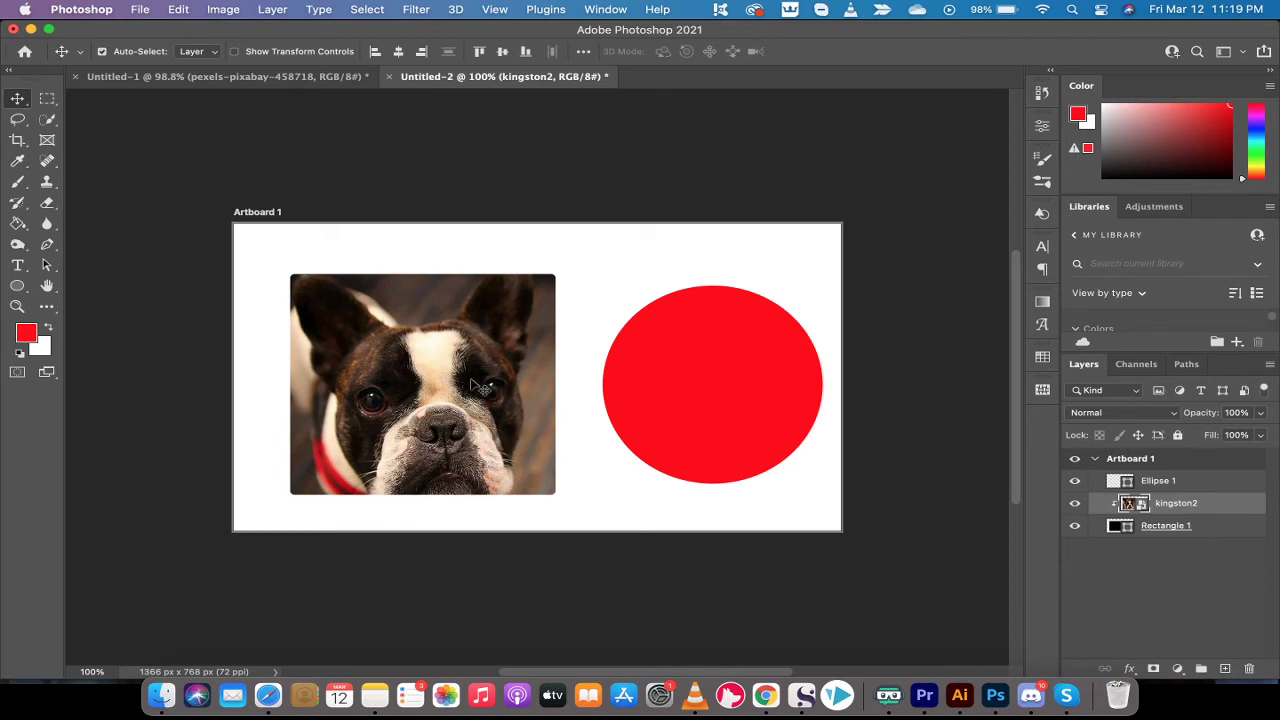
Nudge the clipped dog photo upward and shrink it to about 207% to frame its face.
click(449, 197)
click(420, 348)
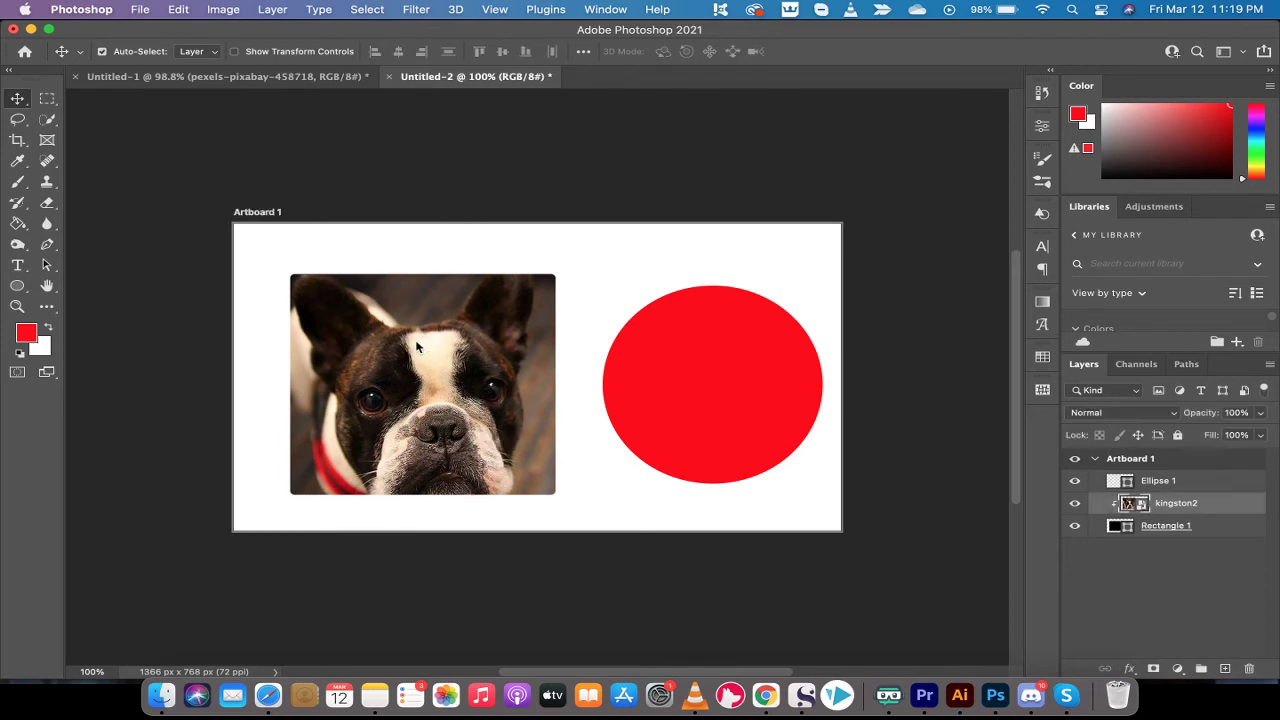
drag(420, 348, 423, 313)
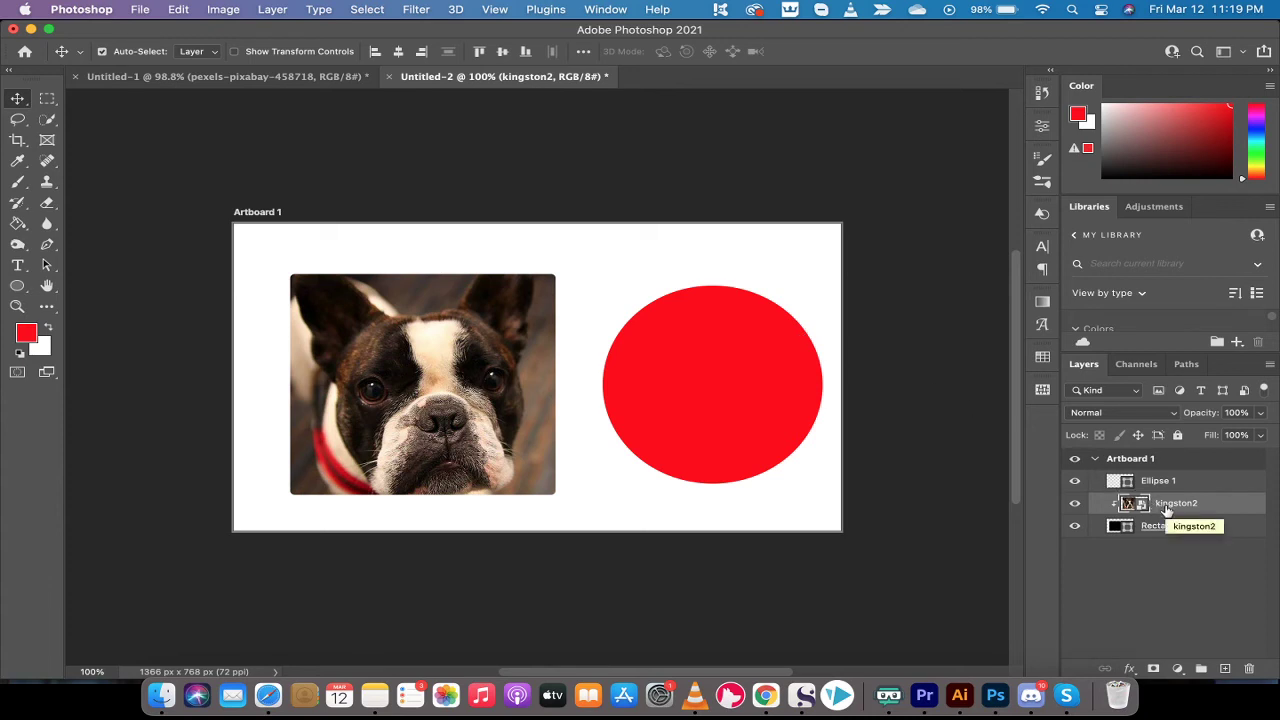
key(super+t)
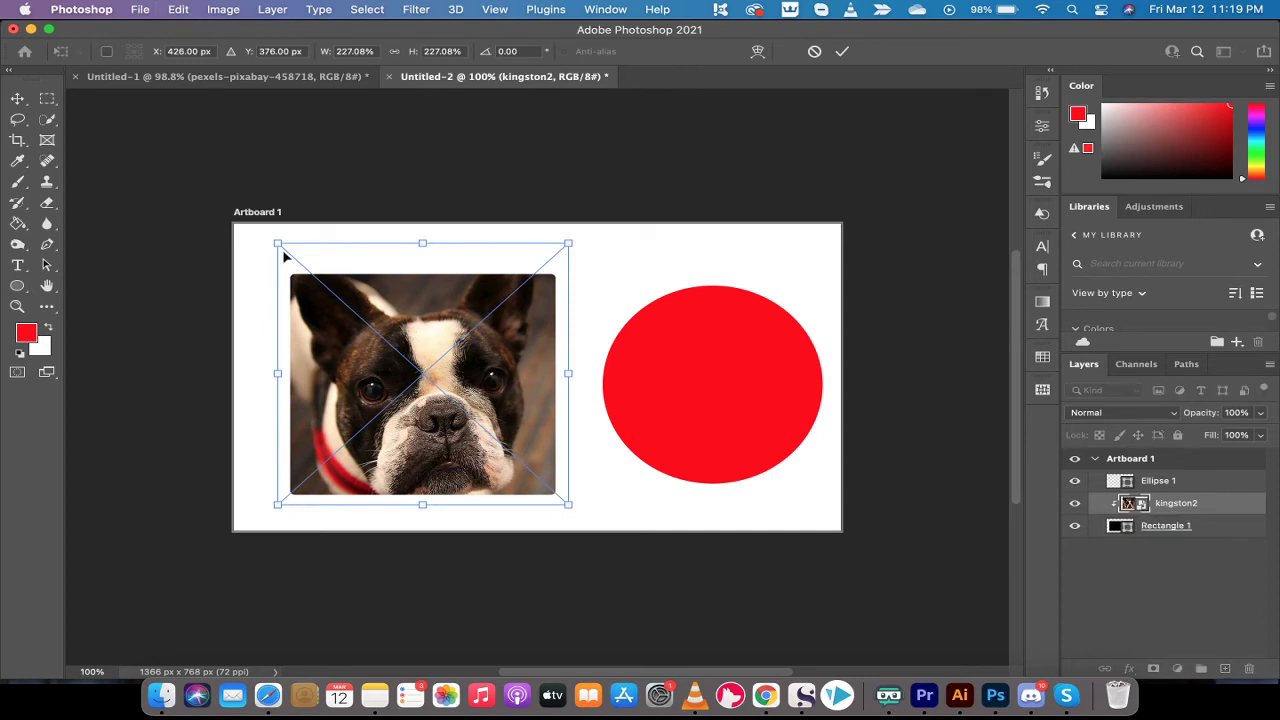
drag(278, 242, 290, 257)
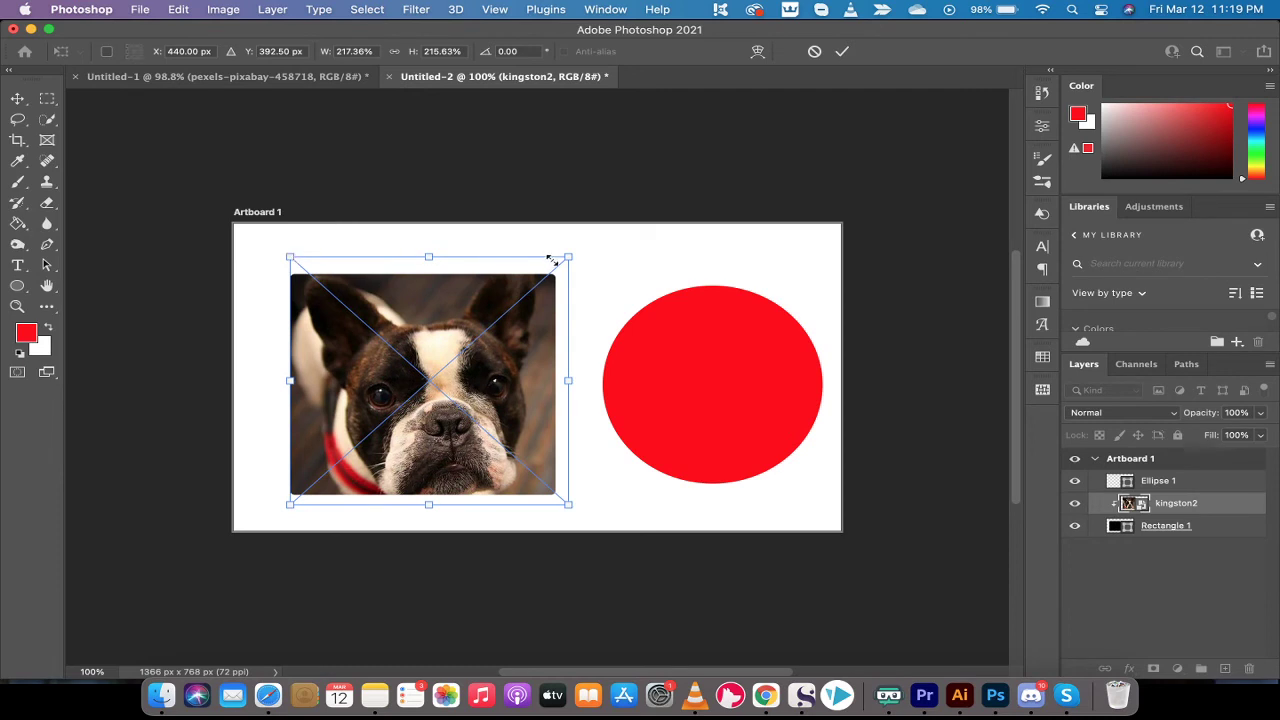
drag(568, 258, 561, 268)
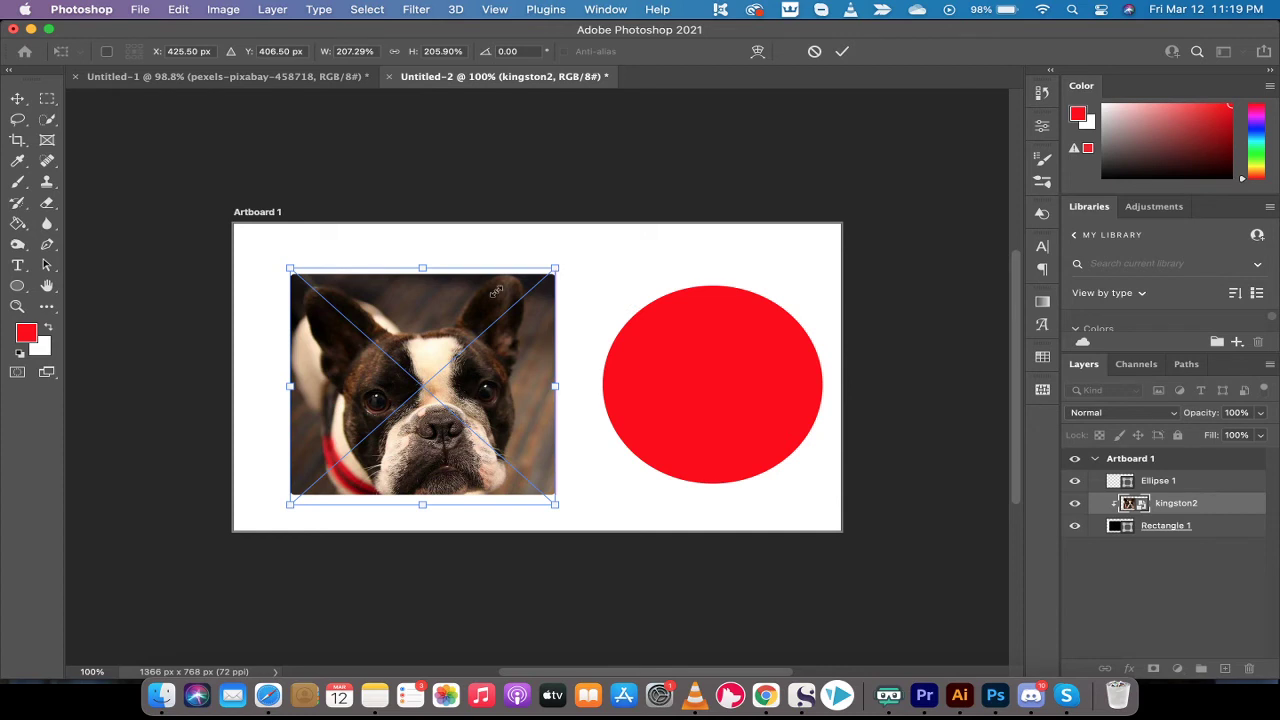
click(17, 100)
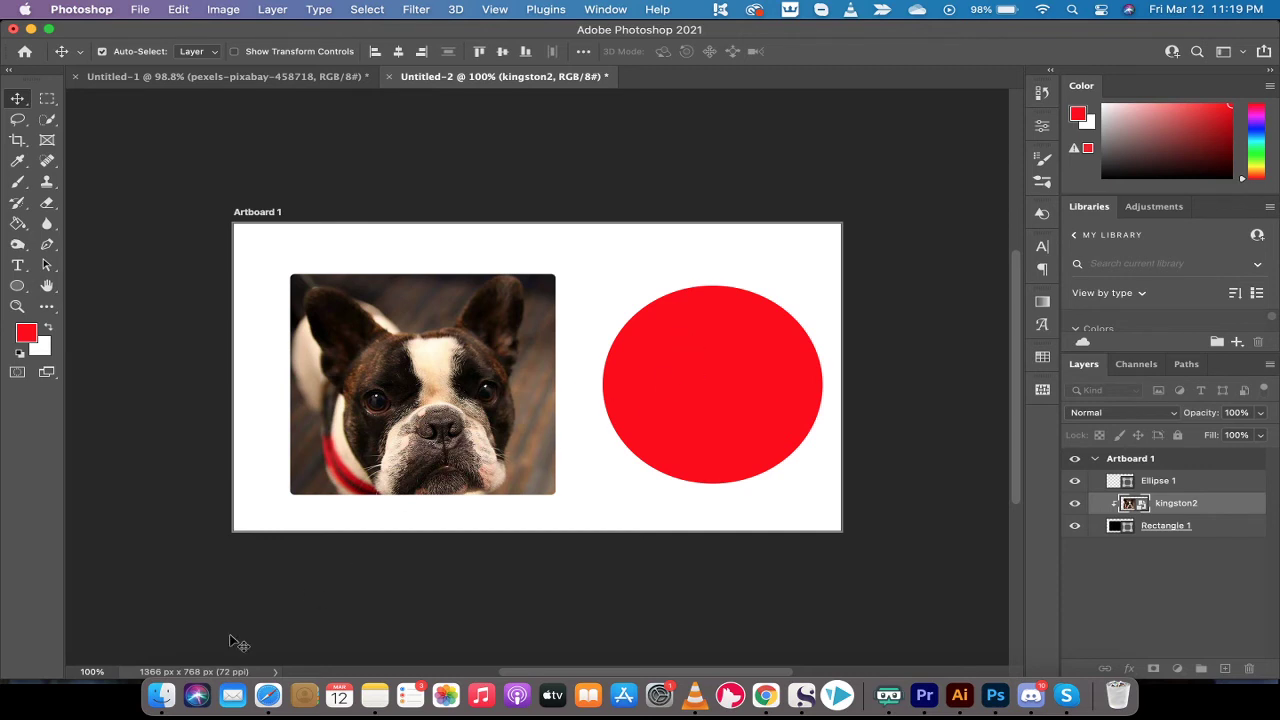
Drag pexels-pixabay-458718.jpg from Finder's Pictures folder into Photoshop over the red ellipse.
click(160, 705)
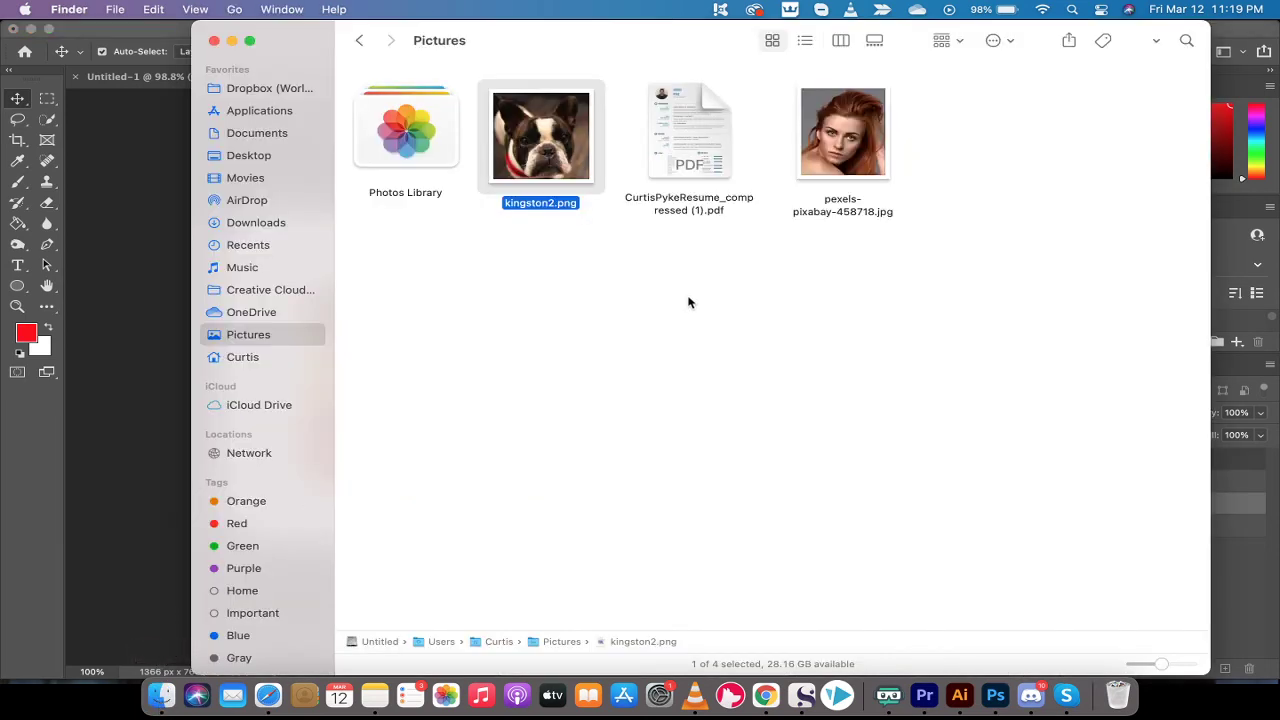
click(840, 170)
drag(840, 170, 724, 362)
key(super+Tab)
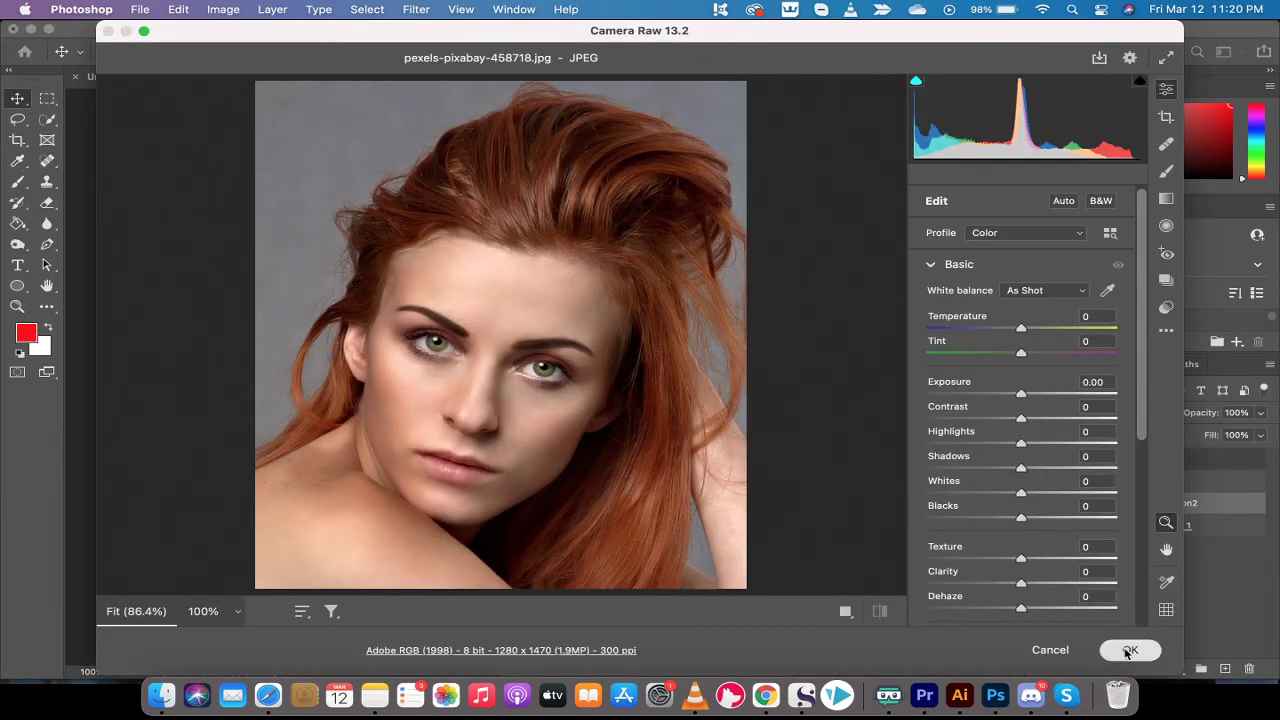
Accept Camera Raw, then position the portrait over the red circle and enlarge it to cover it.
key(Return)
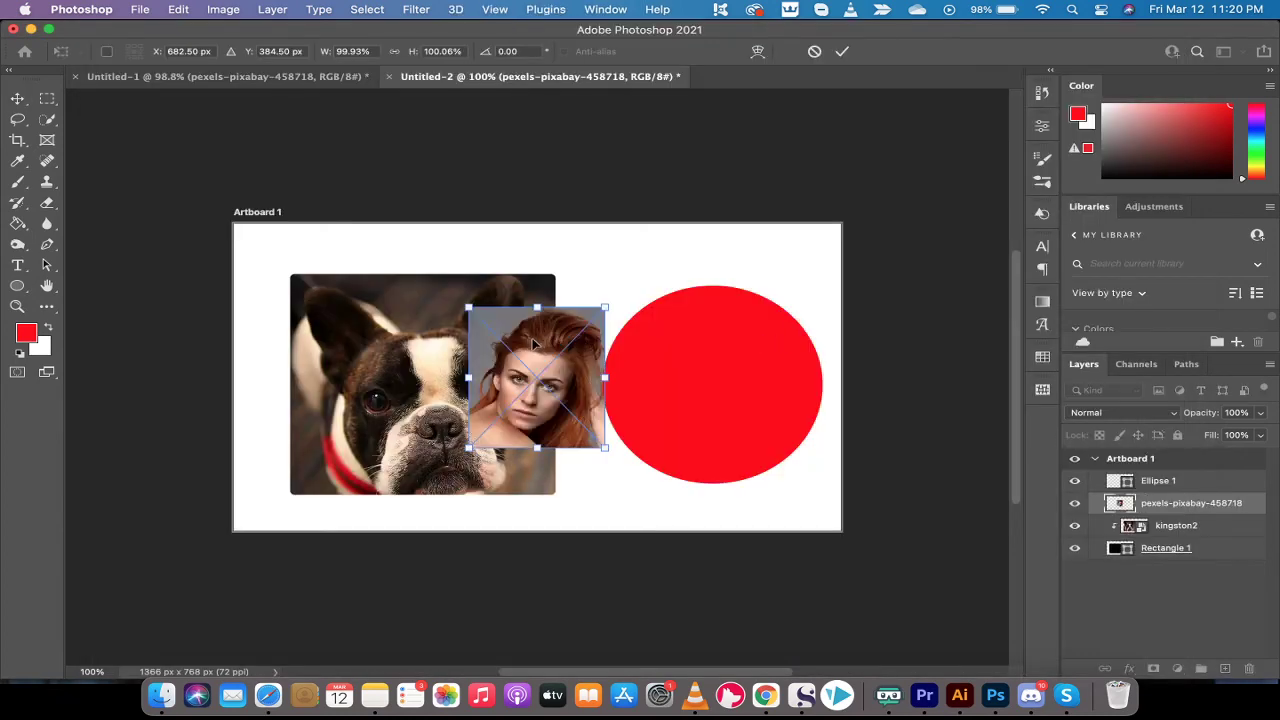
drag(530, 344, 705, 261)
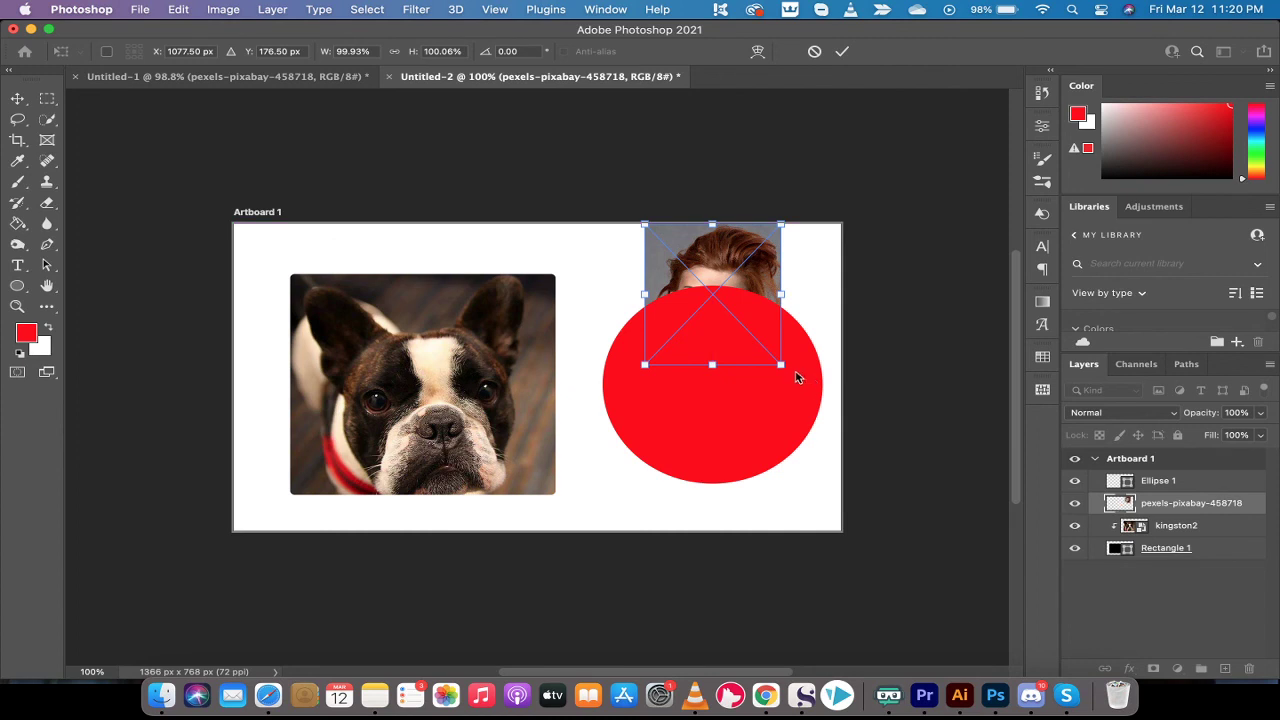
drag(785, 367, 901, 447)
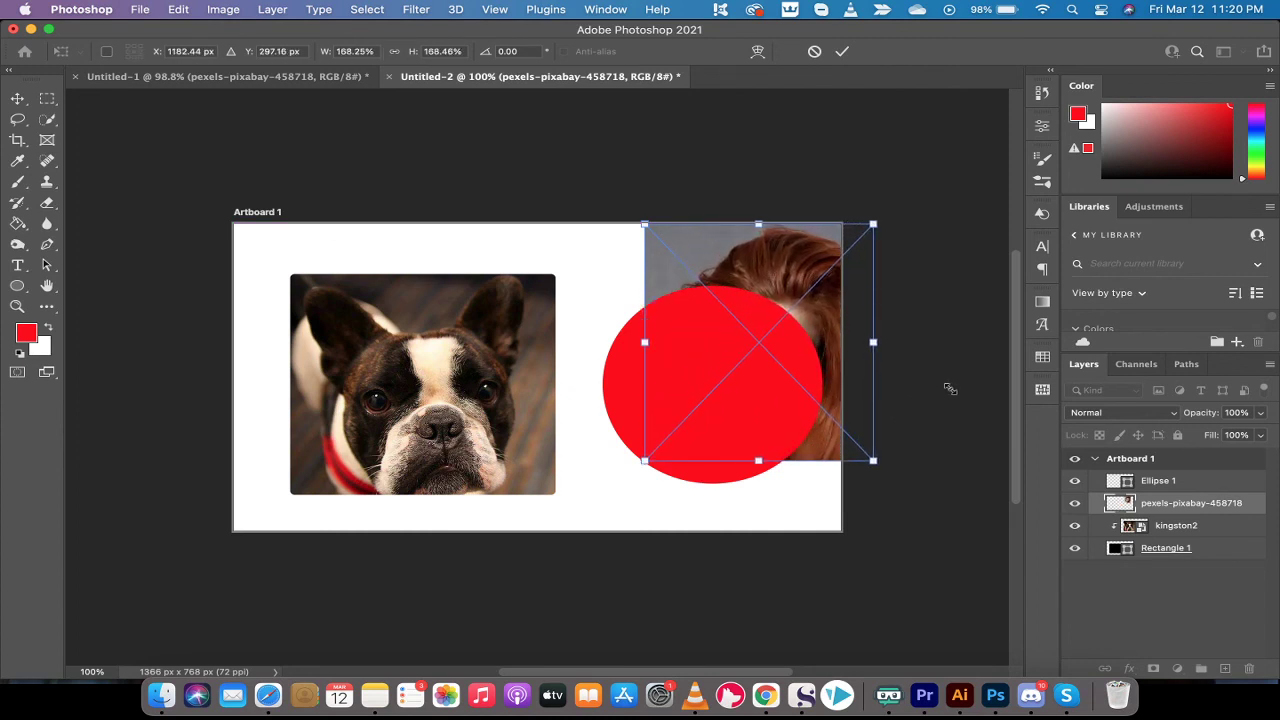
key(Return)
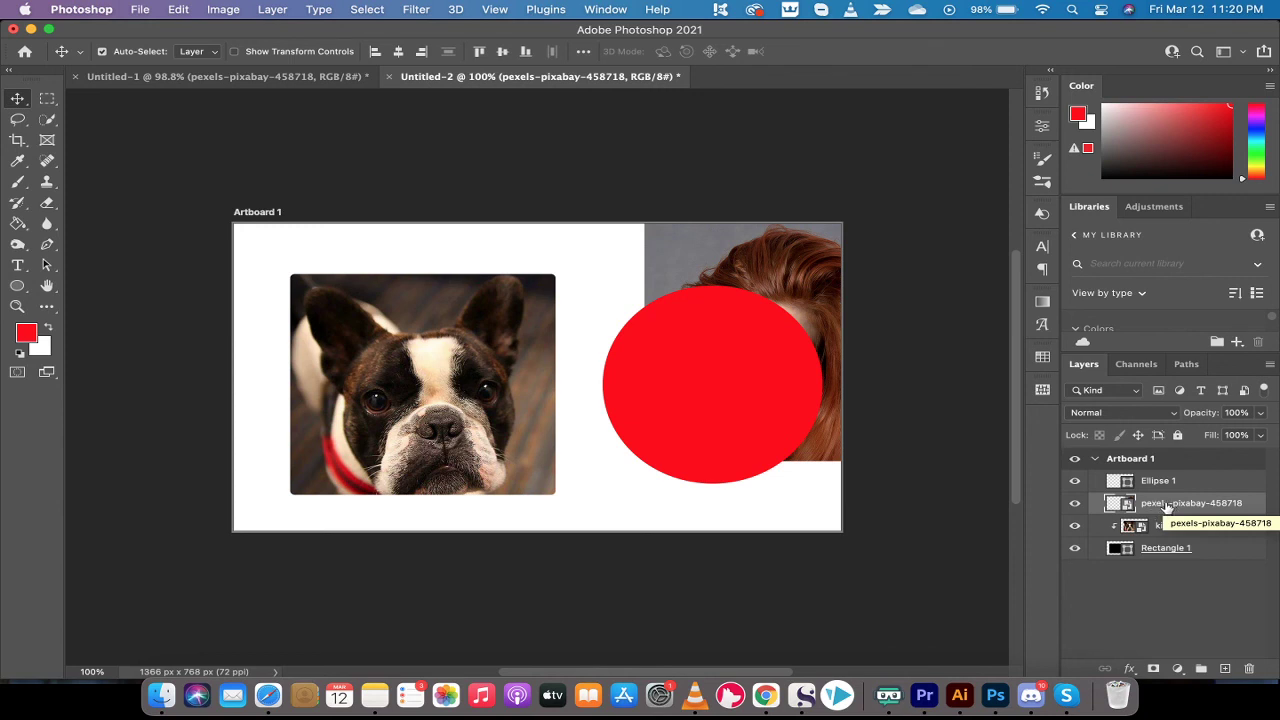
Place the pexels-pixabay-458718 portrait above Ellipse 1, over the red circle, and clip it into the ellipse.
drag(1165, 507, 1163, 479)
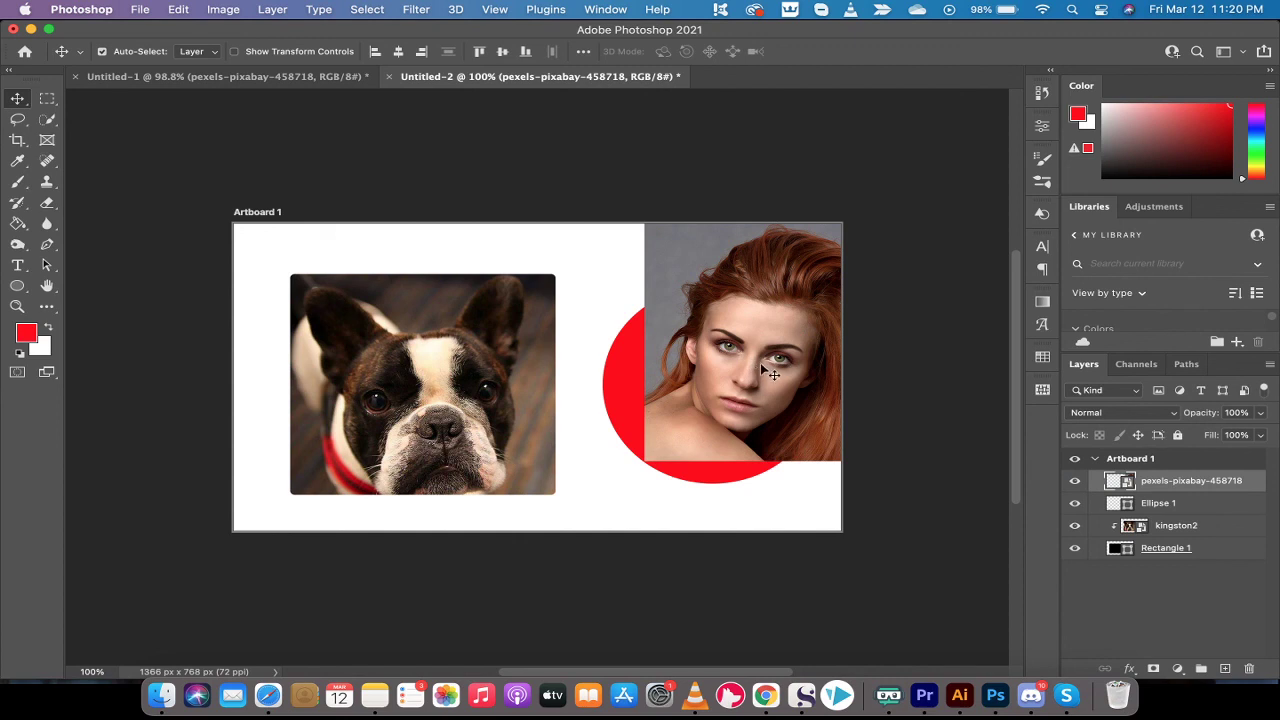
drag(766, 362, 698, 393)
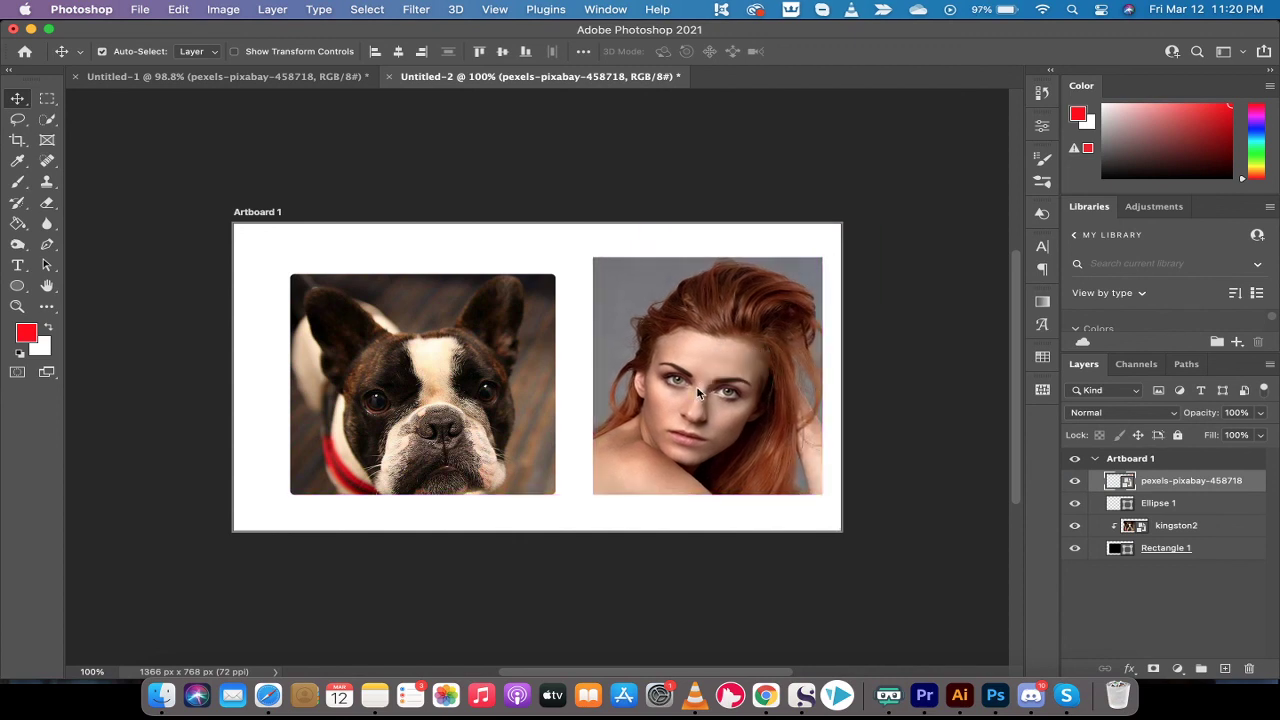
alt+click(1155, 488)
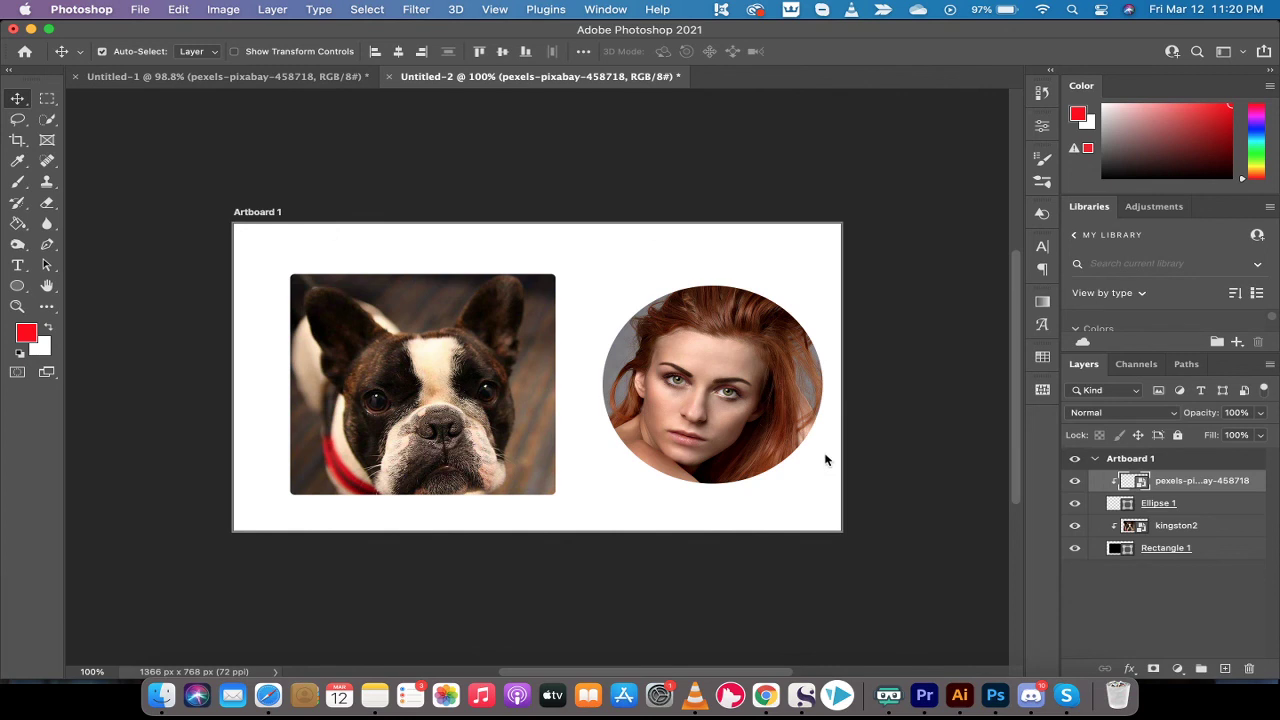